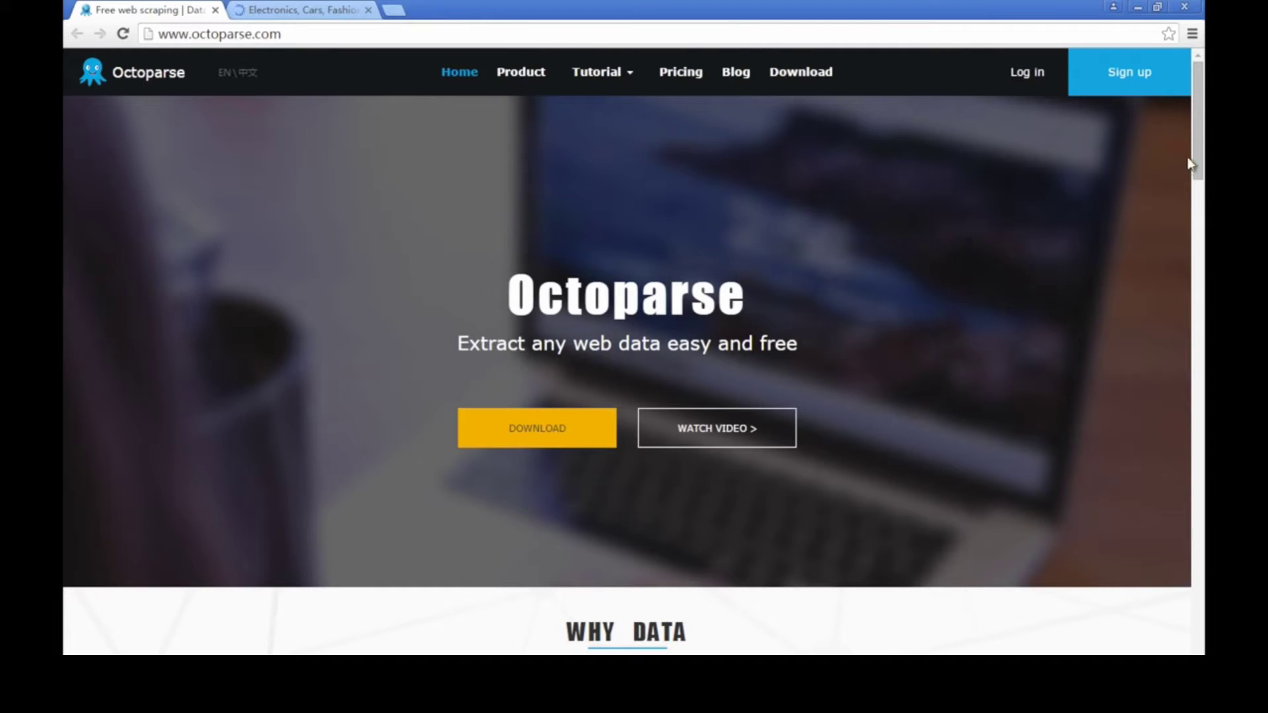
In the eBay tab, go to the TV, audio & surveillance category via Shop by category
{"action": "left_click", "coordinate": [330, 12]}
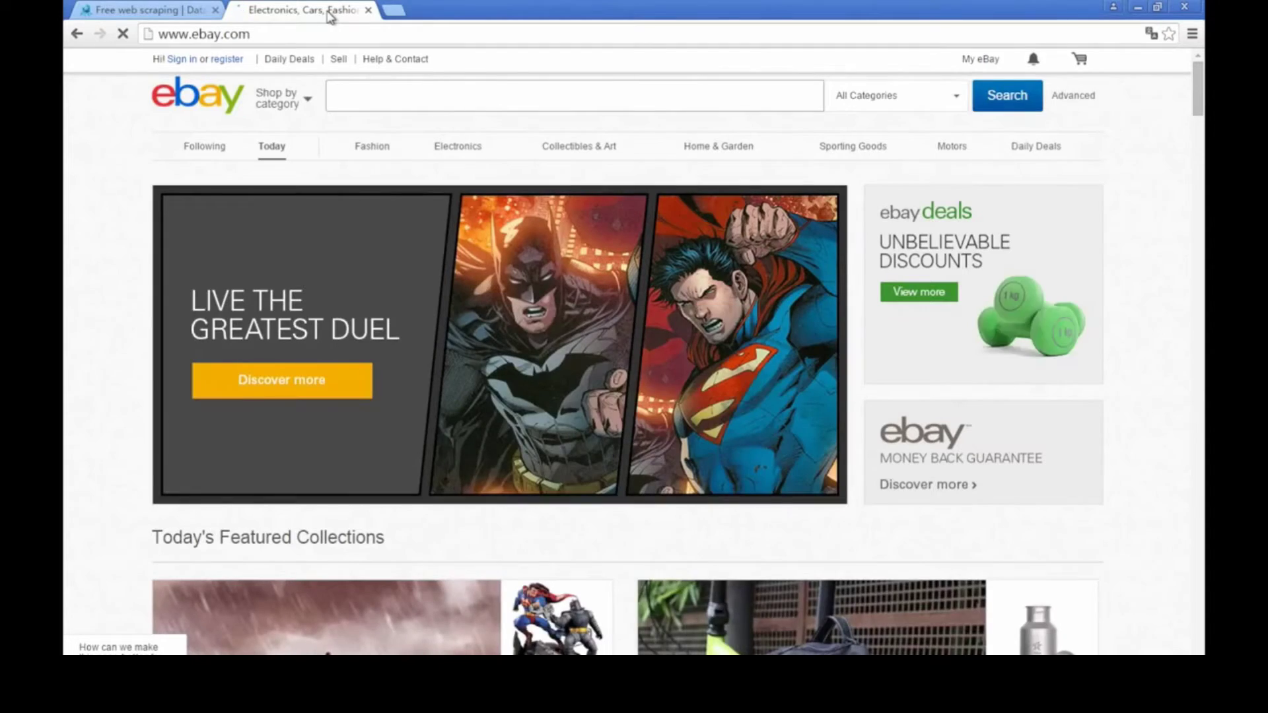
{"action": "left_click", "coordinate": [304, 104]}
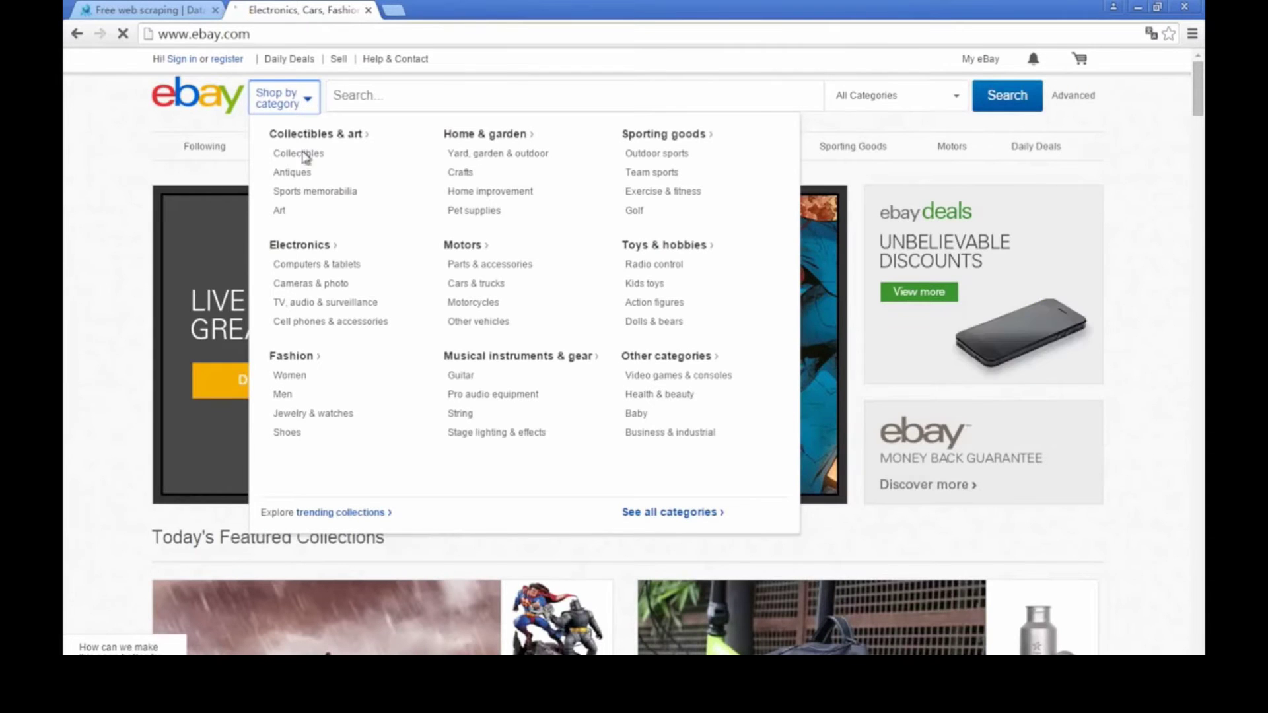
{"action": "left_click", "coordinate": [309, 304]}
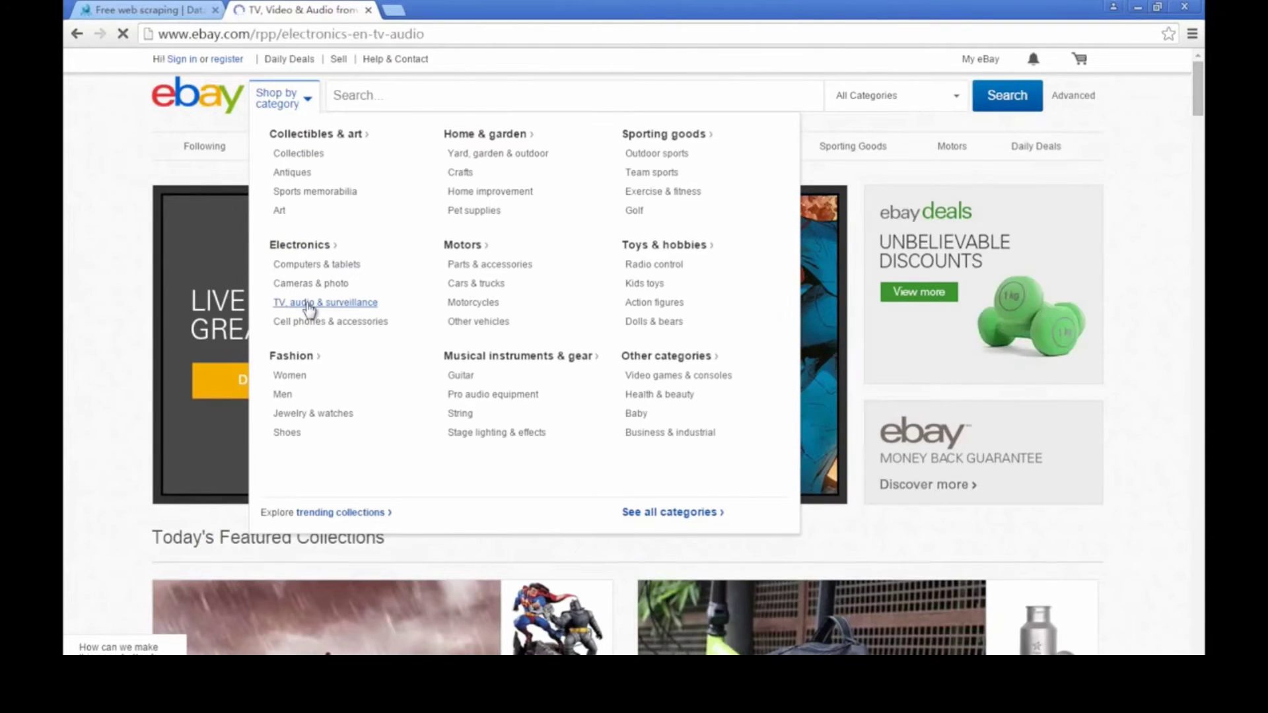
{"action": "mouse_move", "coordinate": [291, 345]}
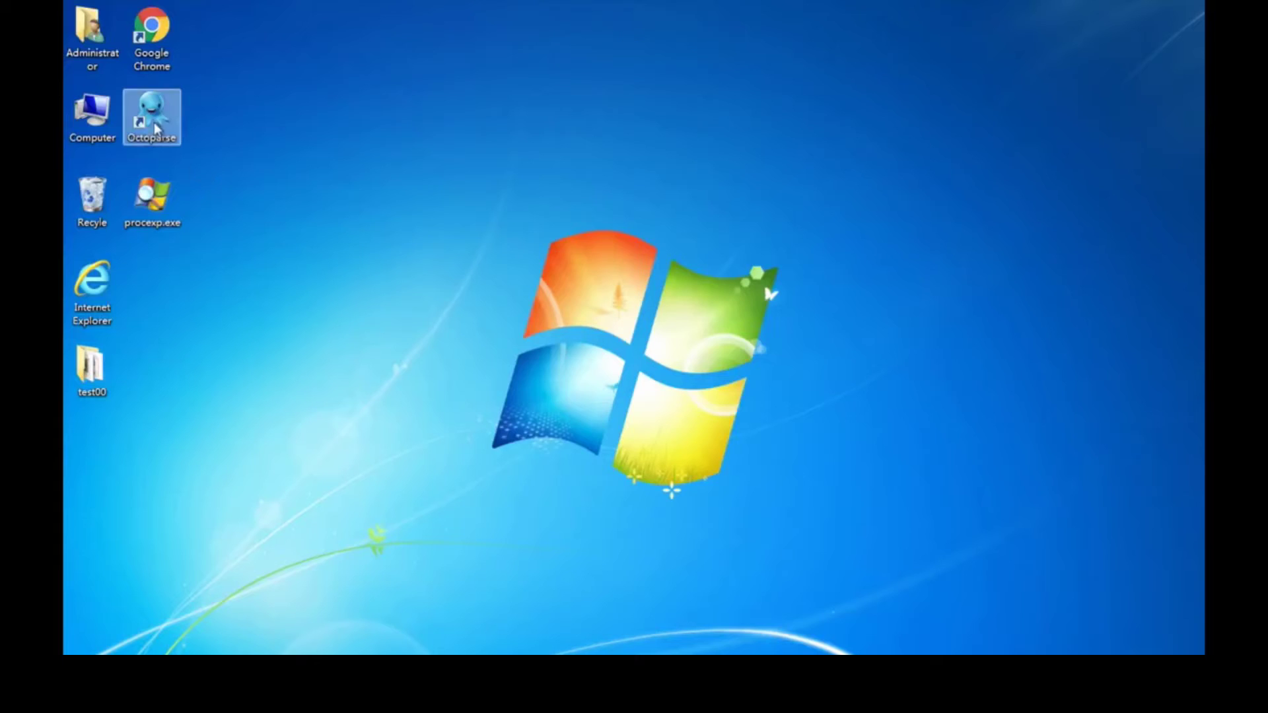
Launch Octoparse from its desktop shortcut and log in with the saved credentials
{"action": "double_click", "coordinate": [158, 122]}
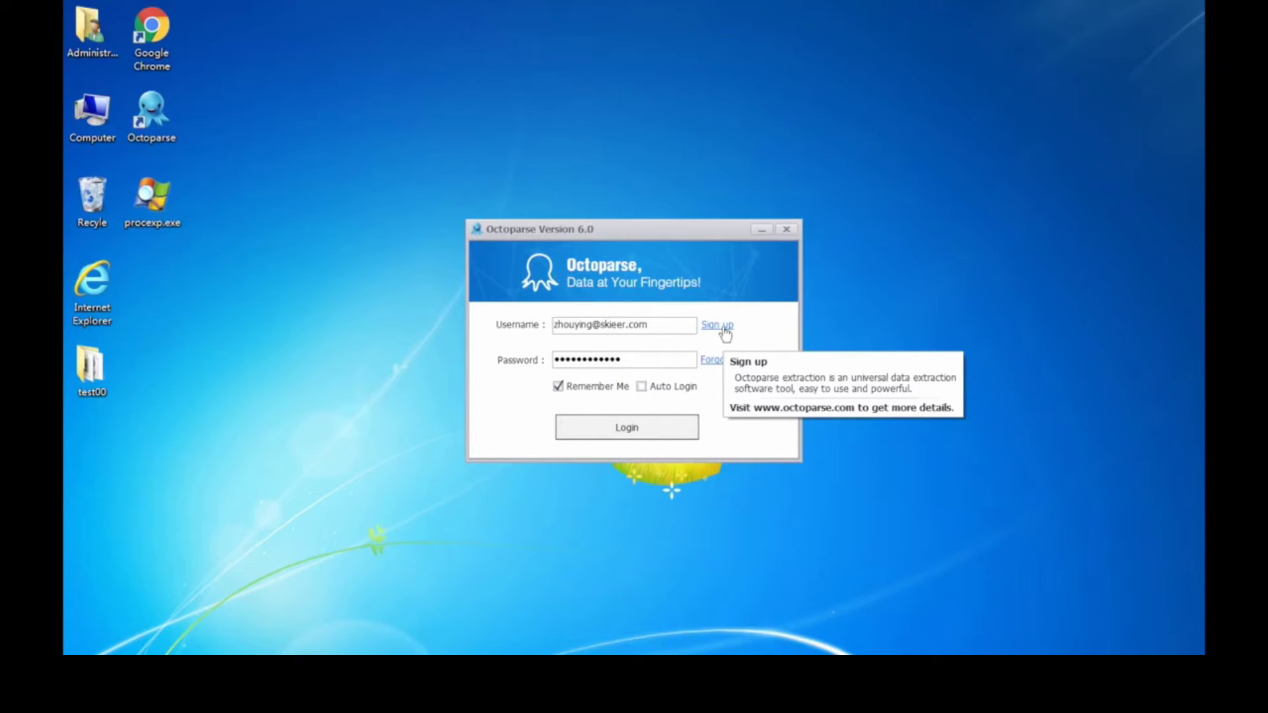
{"action": "left_click", "coordinate": [627, 428]}
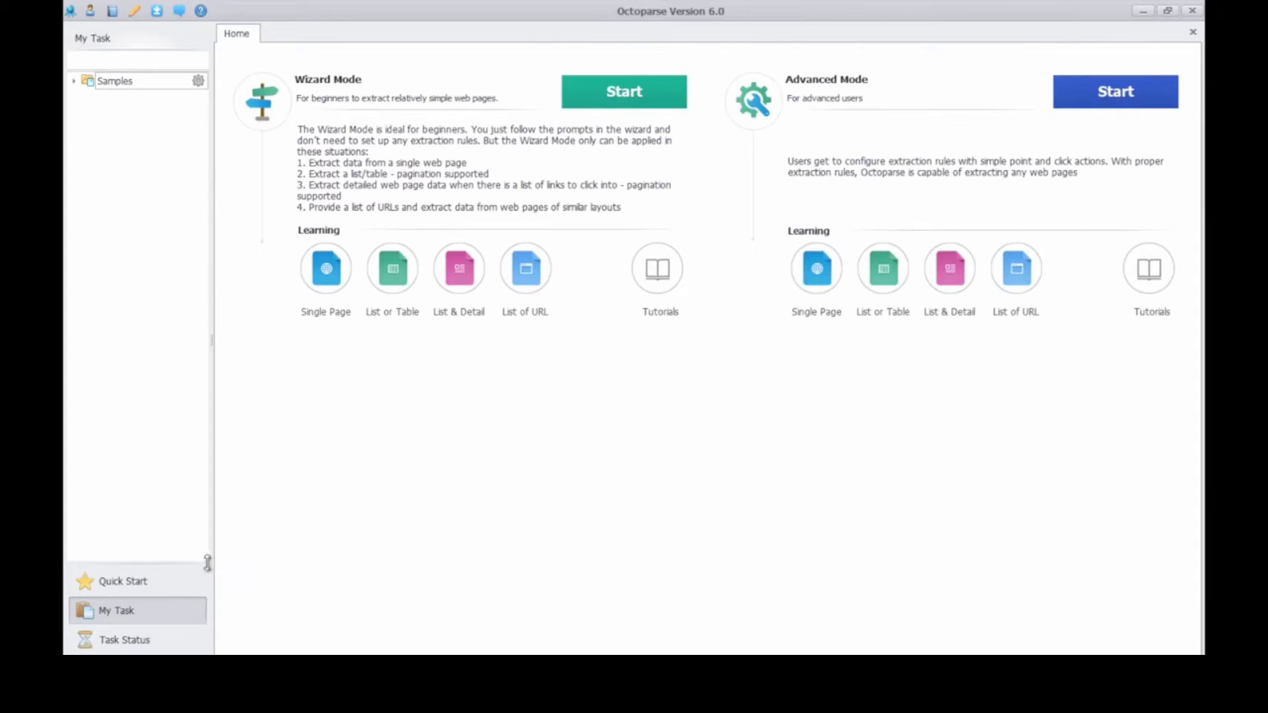
Create a new Advanced Mode task named 'Ebay' in the Samples category and continue
{"action": "left_click", "coordinate": [139, 582]}
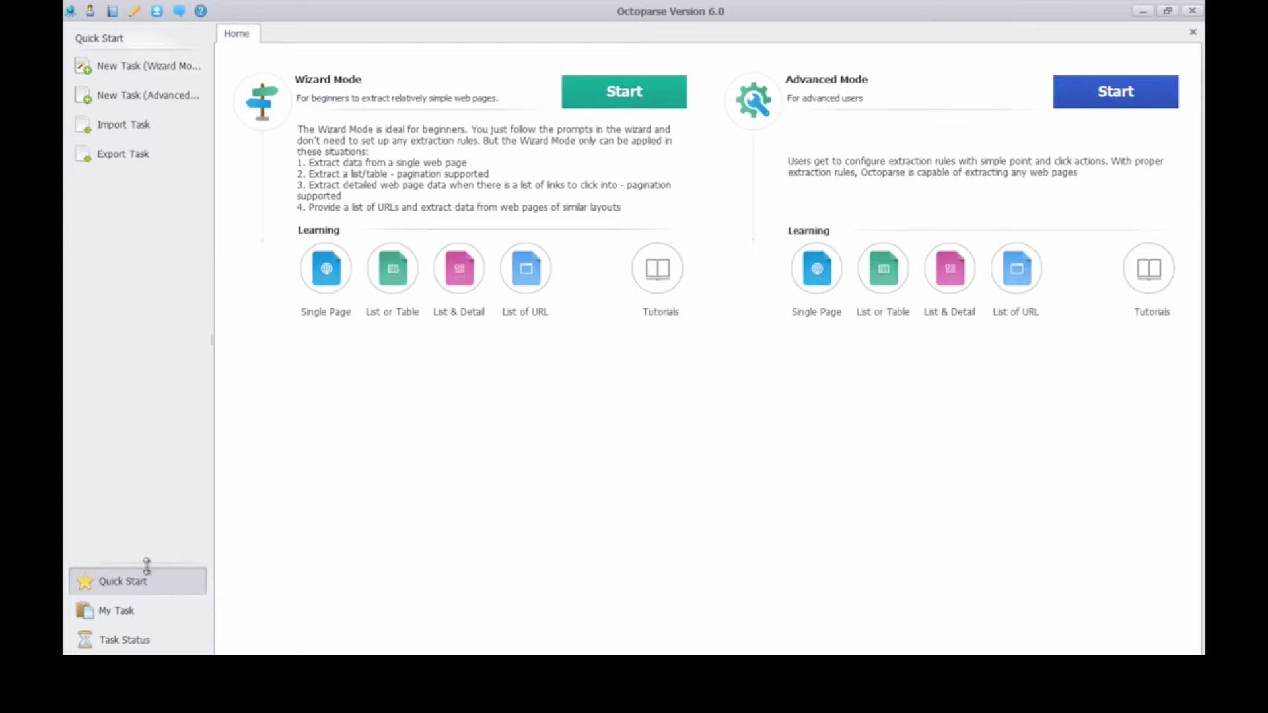
{"action": "left_click", "coordinate": [189, 104]}
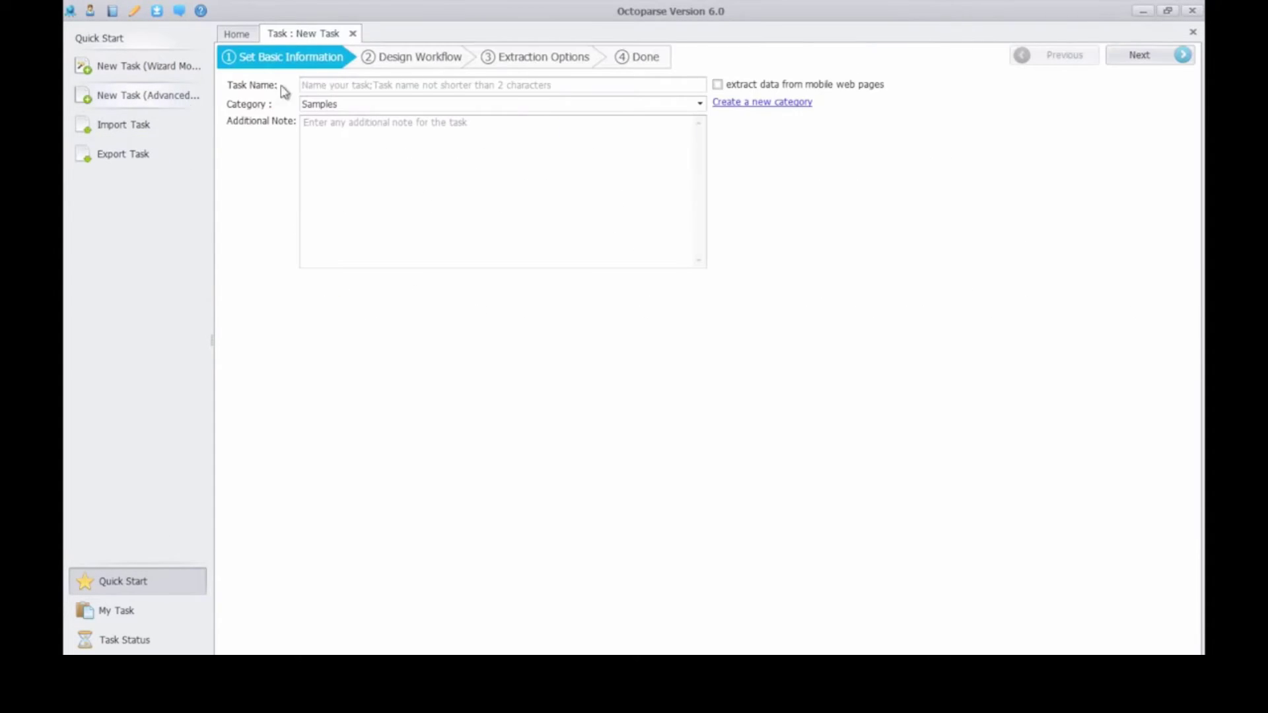
{"action": "left_click", "coordinate": [337, 85]}
{"action": "type", "text": "Ebay"}
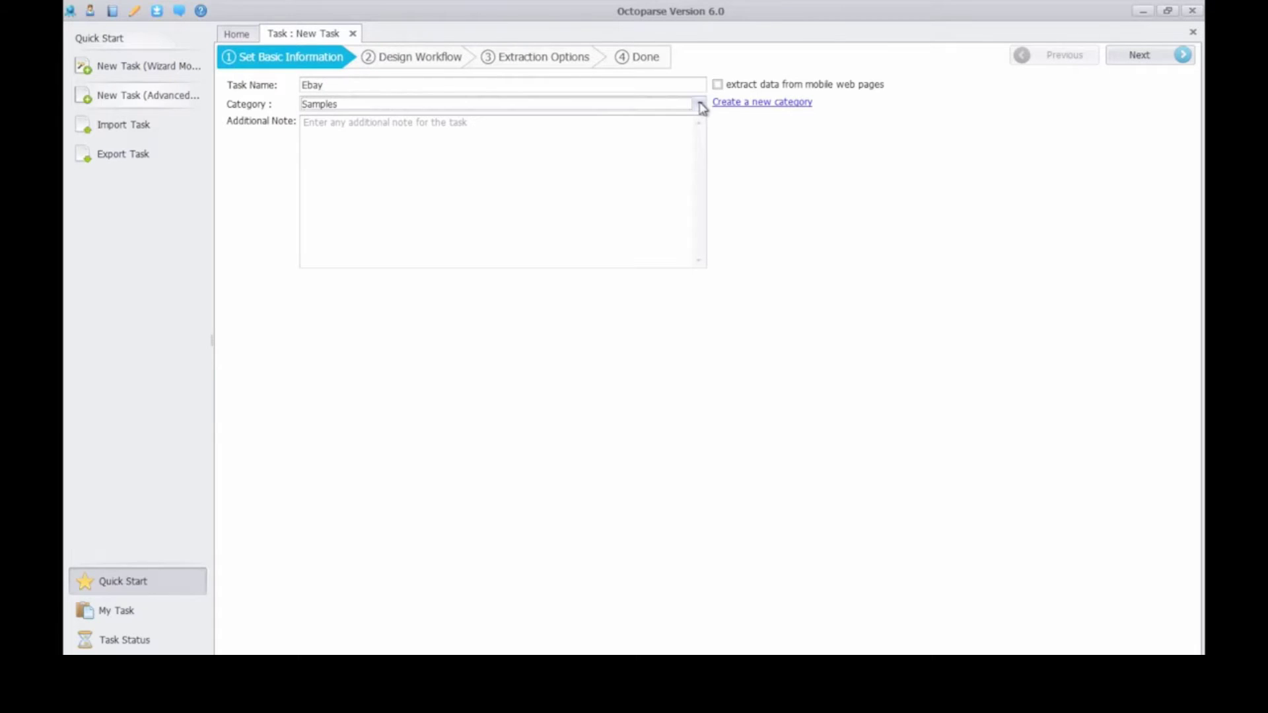
{"action": "left_click", "coordinate": [700, 105]}
{"action": "left_click", "coordinate": [676, 121]}
{"action": "left_click", "coordinate": [1145, 59]}
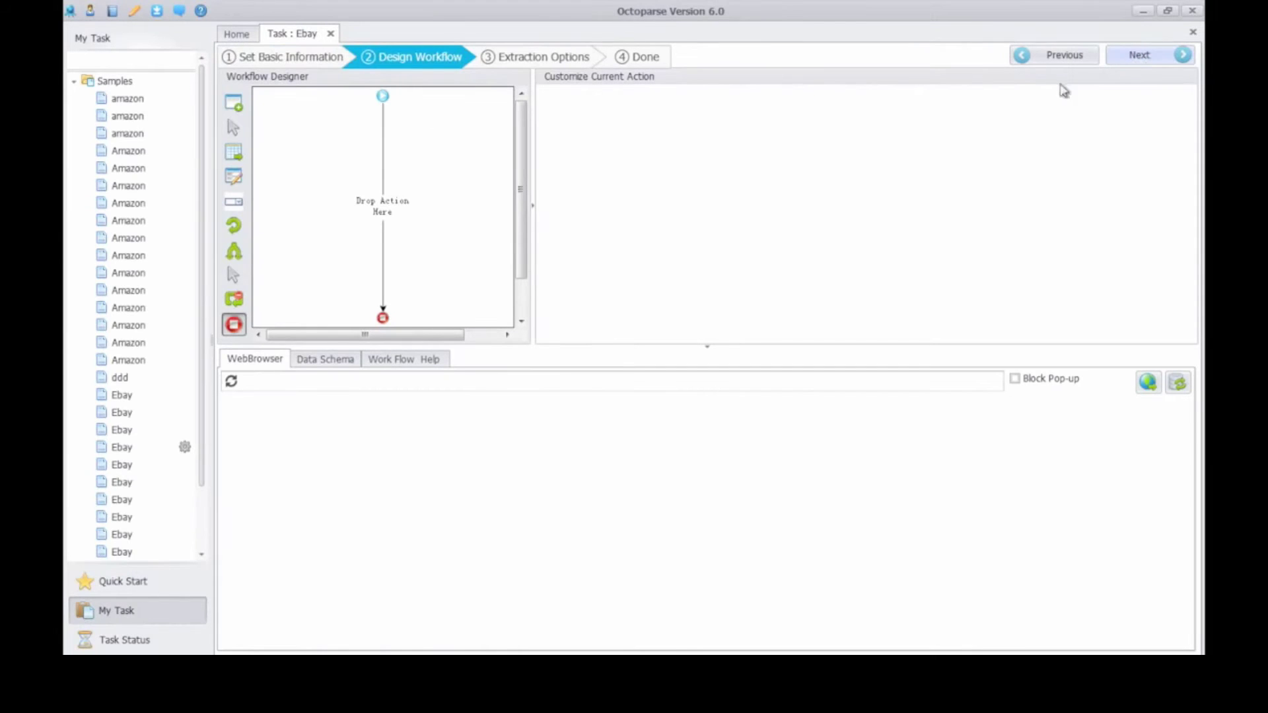
Add a List of URL loop with the pasted LG, Panasonic, Philips and Samsung listing URLs, then save
{"action": "left_click_drag", "start_coordinate": [234, 225], "coordinate": [364, 213]}
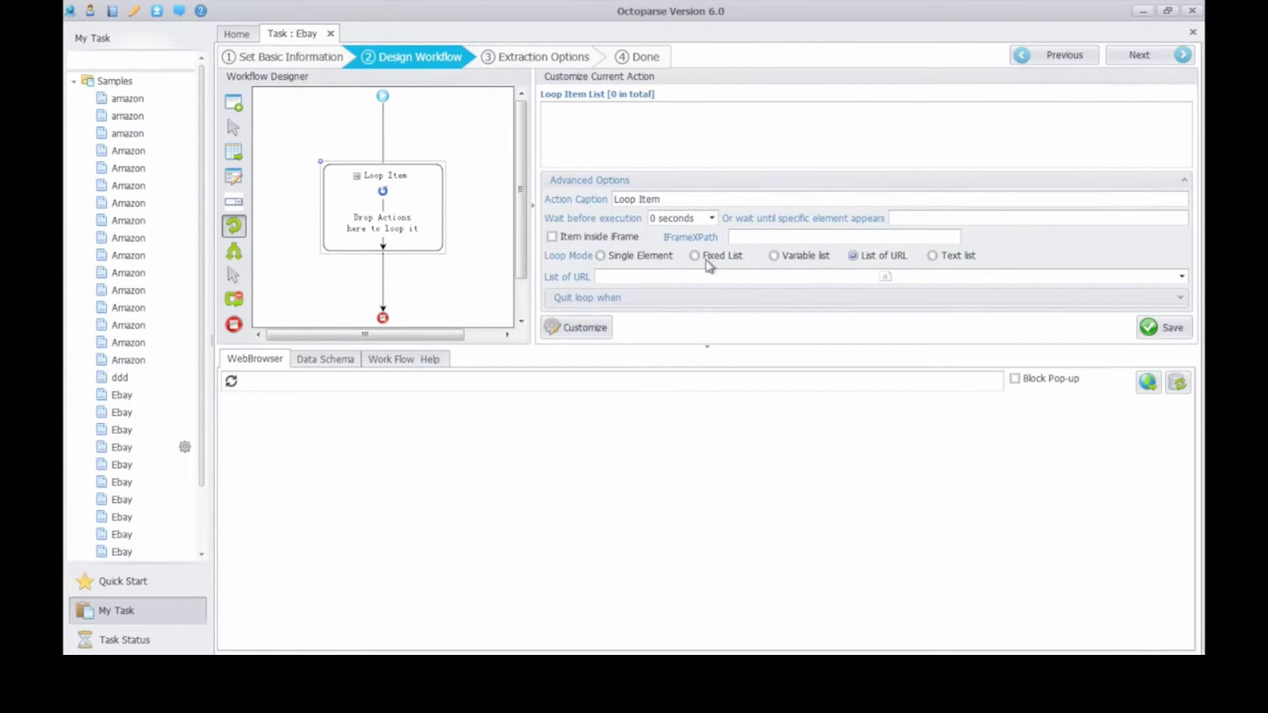
{"action": "left_click", "coordinate": [854, 255]}
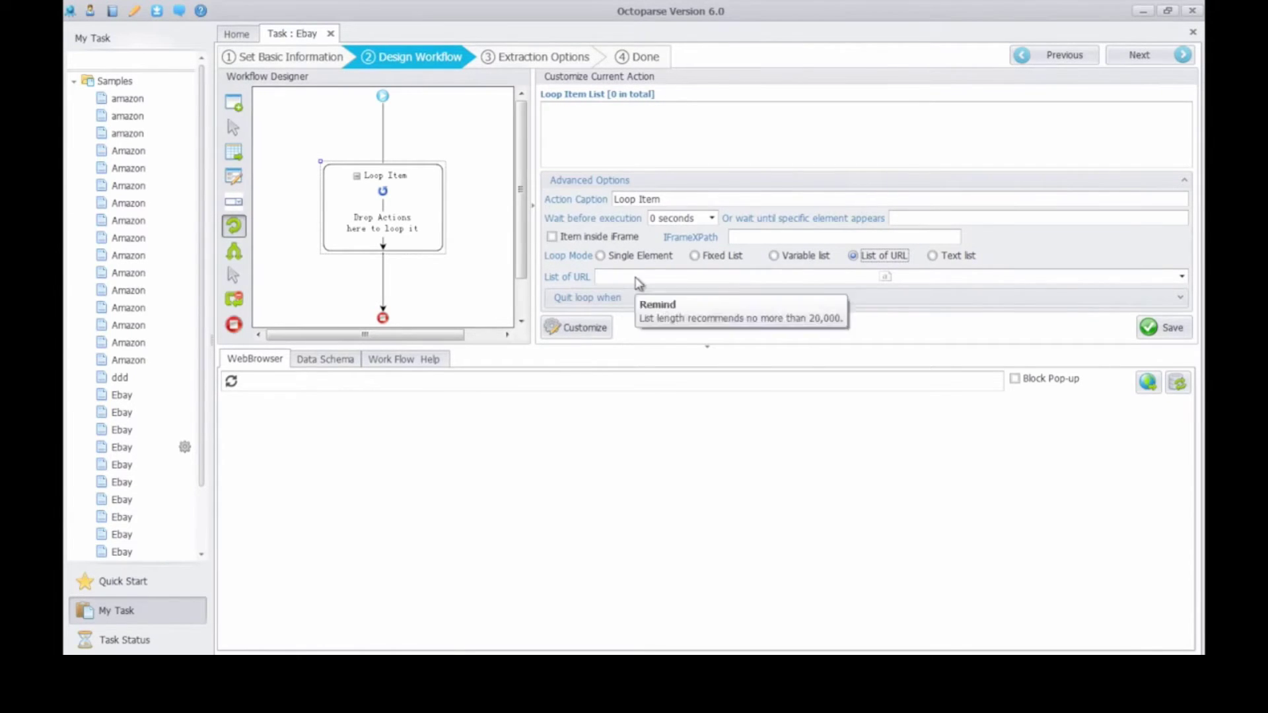
{"action": "left_click", "coordinate": [636, 282]}
{"action": "left_click", "coordinate": [636, 278]}
{"action": "left_click", "coordinate": [634, 278]}
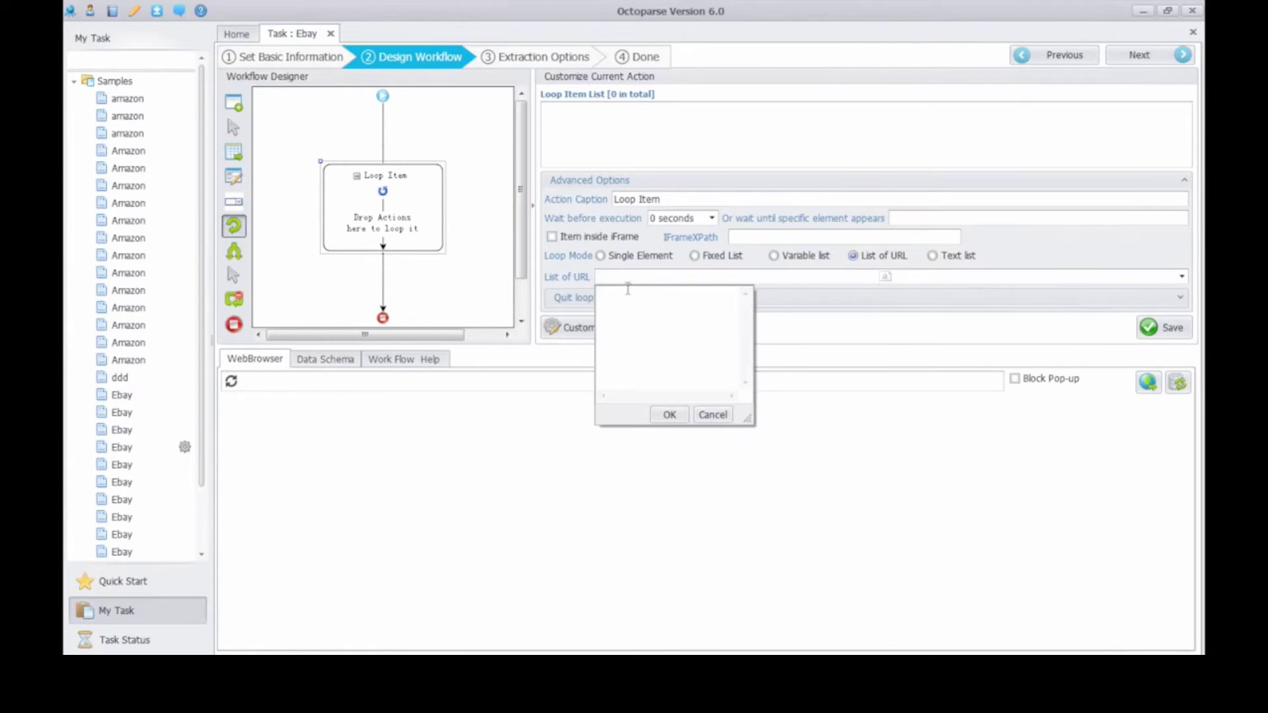
{"action": "key", "text": "ctrl+v"}
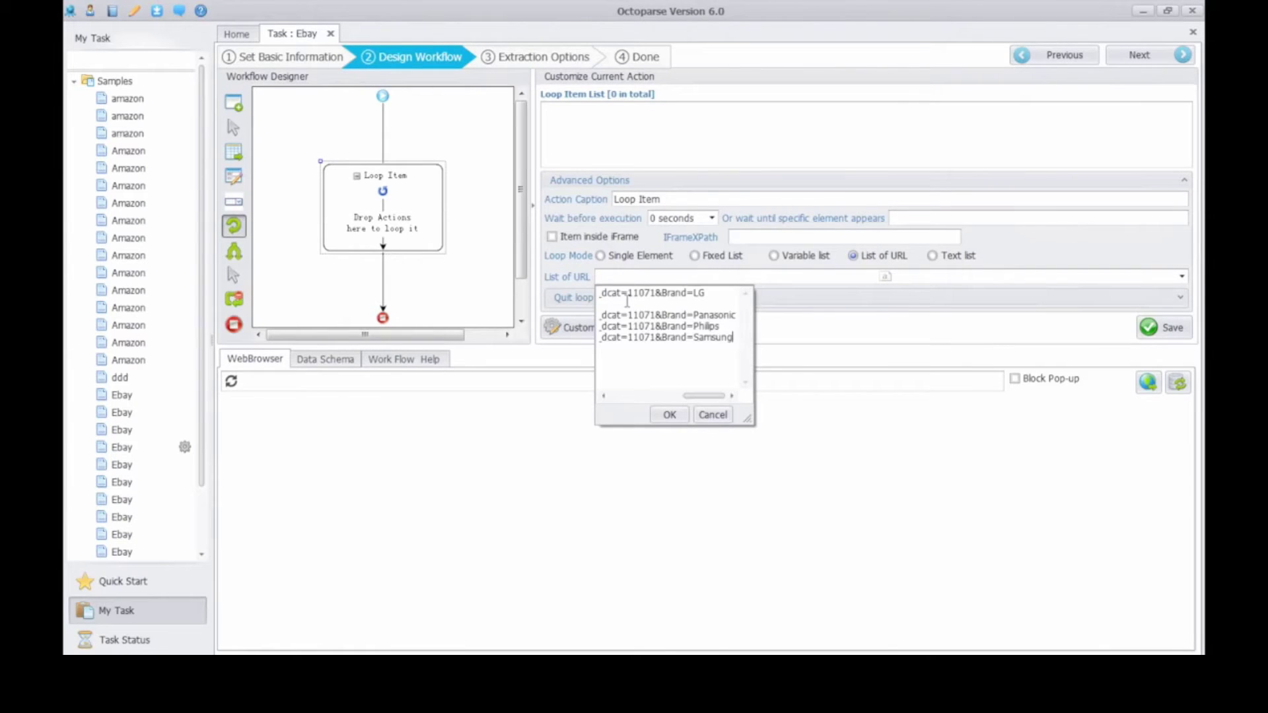
{"action": "left_click", "coordinate": [669, 415]}
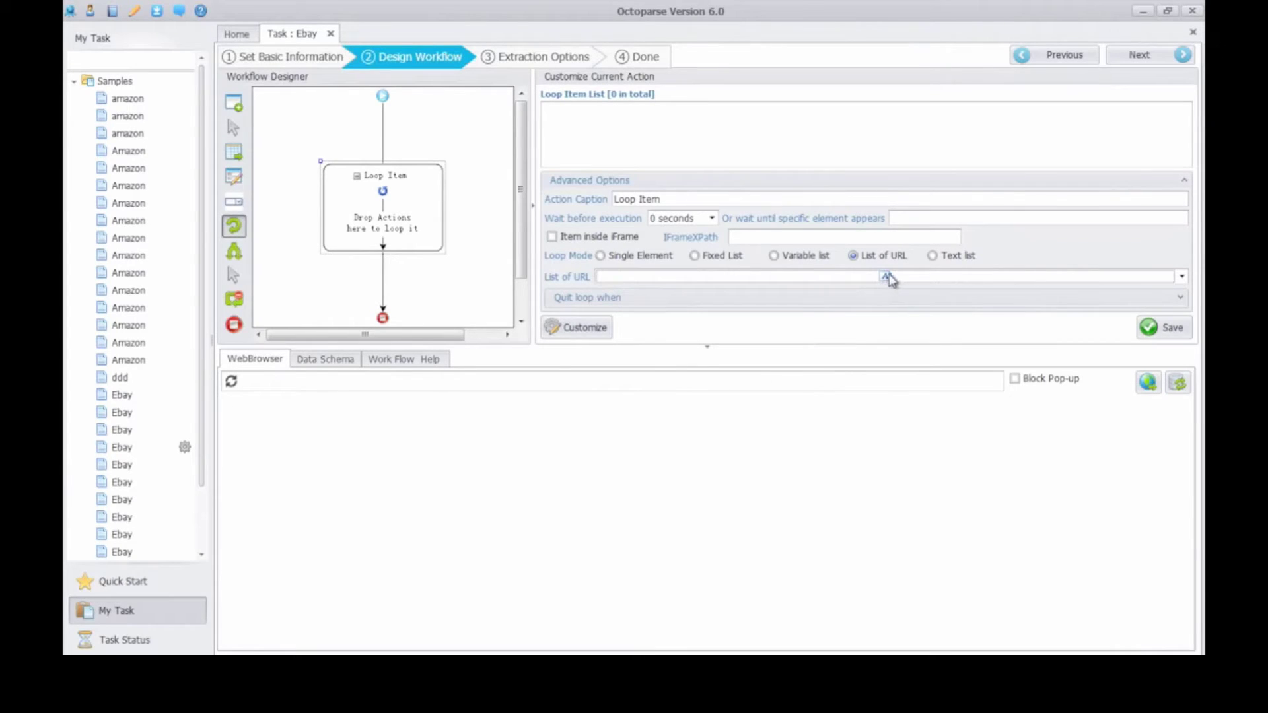
{"action": "mouse_move", "coordinate": [889, 280]}
{"action": "left_click", "coordinate": [1170, 332]}
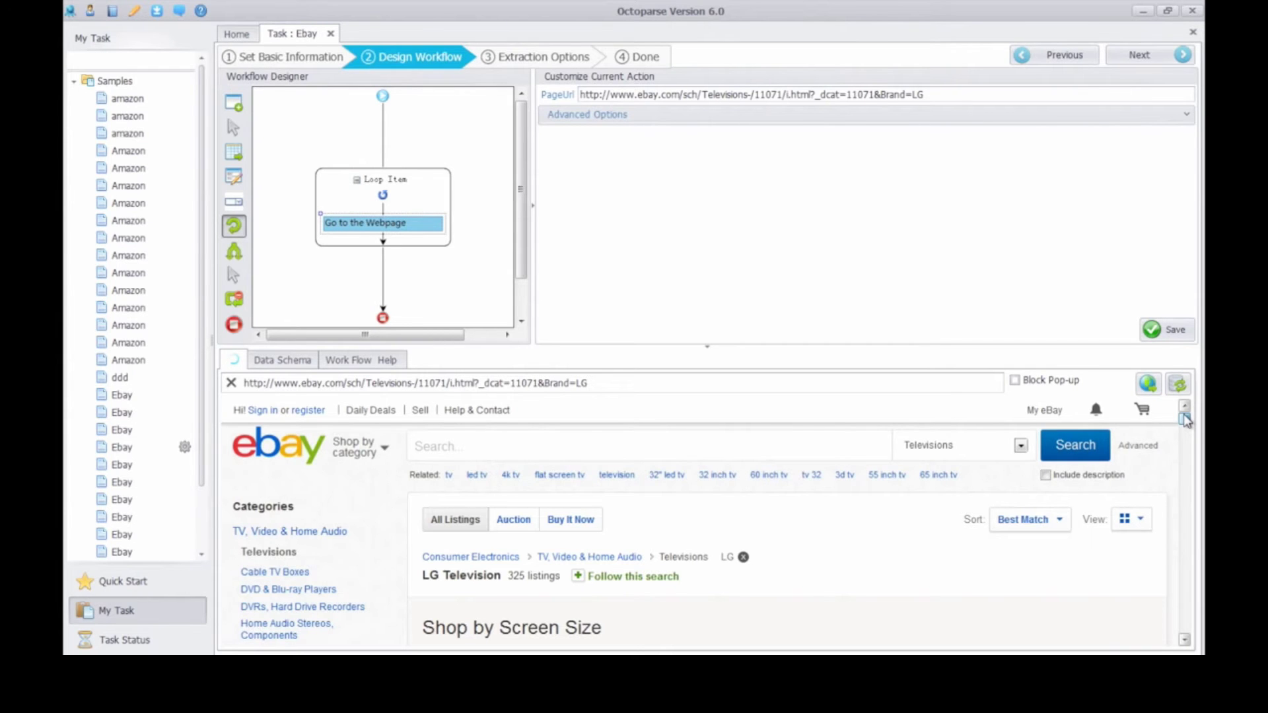
Set the results page's next-page arrow as a loop-click pagination element
{"action": "left_click_drag", "start_coordinate": [1186, 421], "coordinate": [1185, 608]}
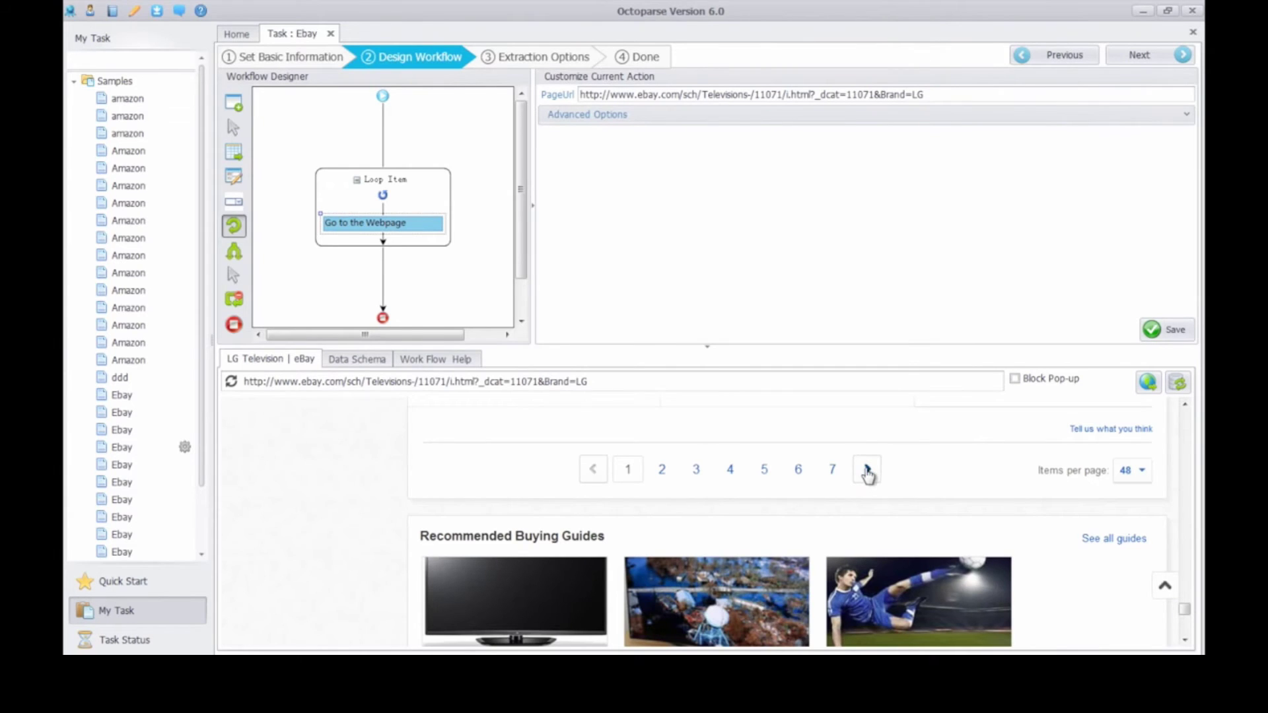
{"action": "left_click", "coordinate": [869, 473]}
{"action": "left_click", "coordinate": [454, 436]}
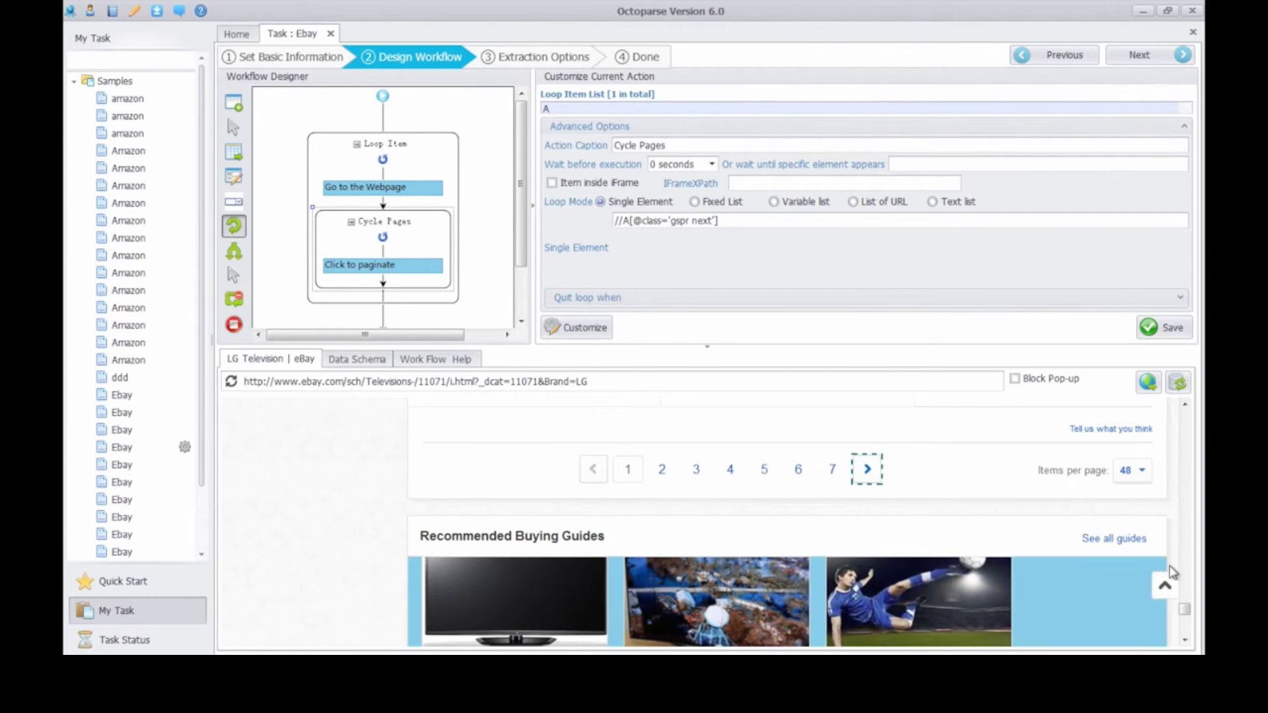
Build a list of all 50 LG listing titles from the first two titles and loop through each
{"action": "left_click_drag", "start_coordinate": [1185, 609], "coordinate": [1192, 441]}
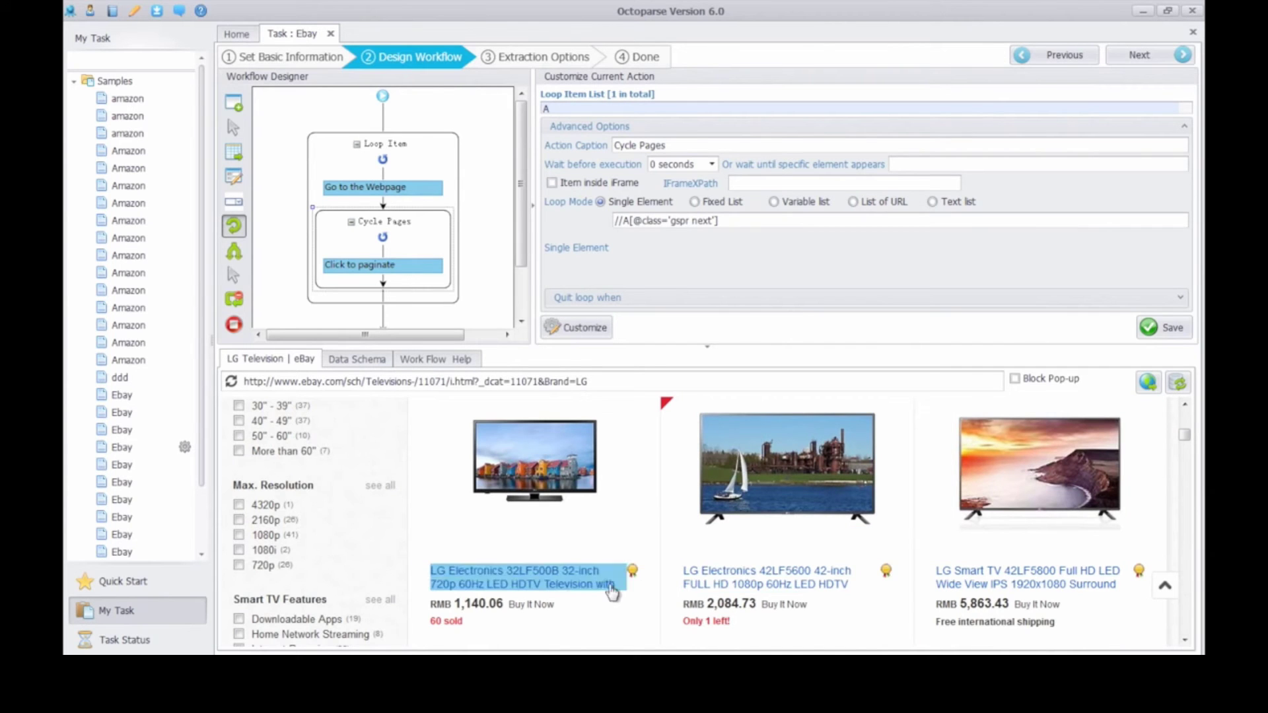
{"action": "left_click", "coordinate": [560, 579]}
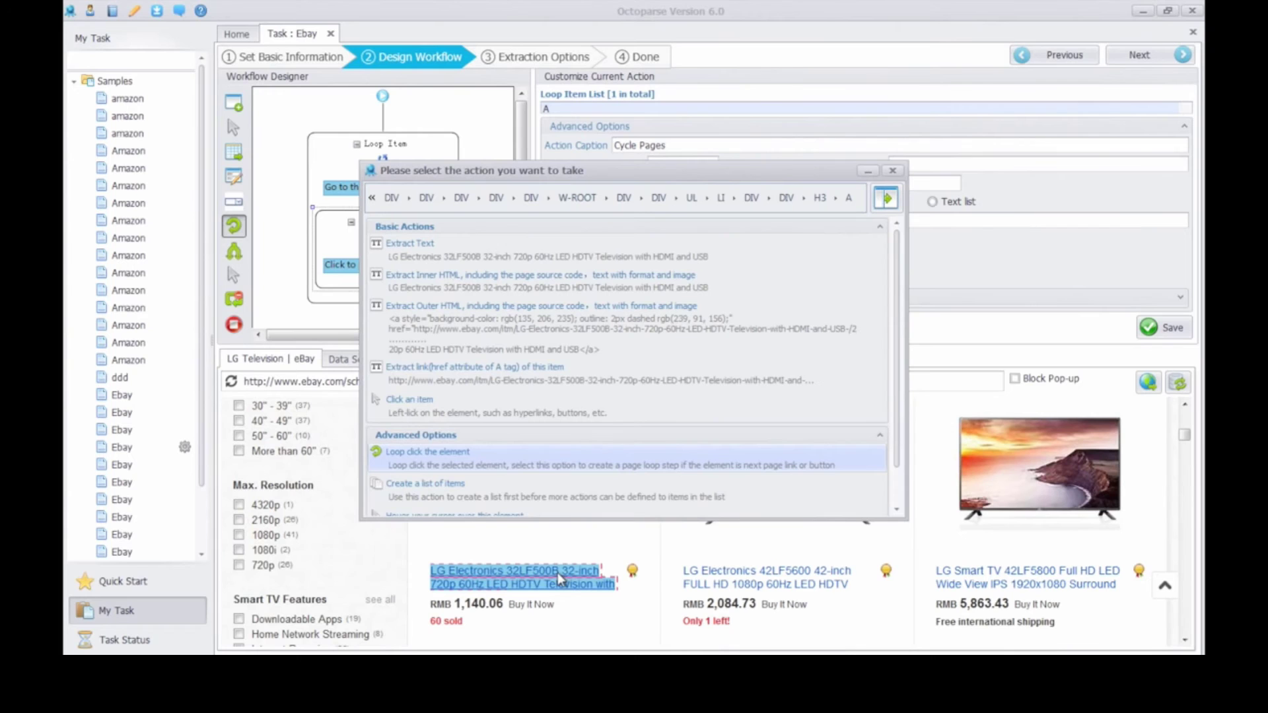
{"action": "left_click", "coordinate": [454, 490]}
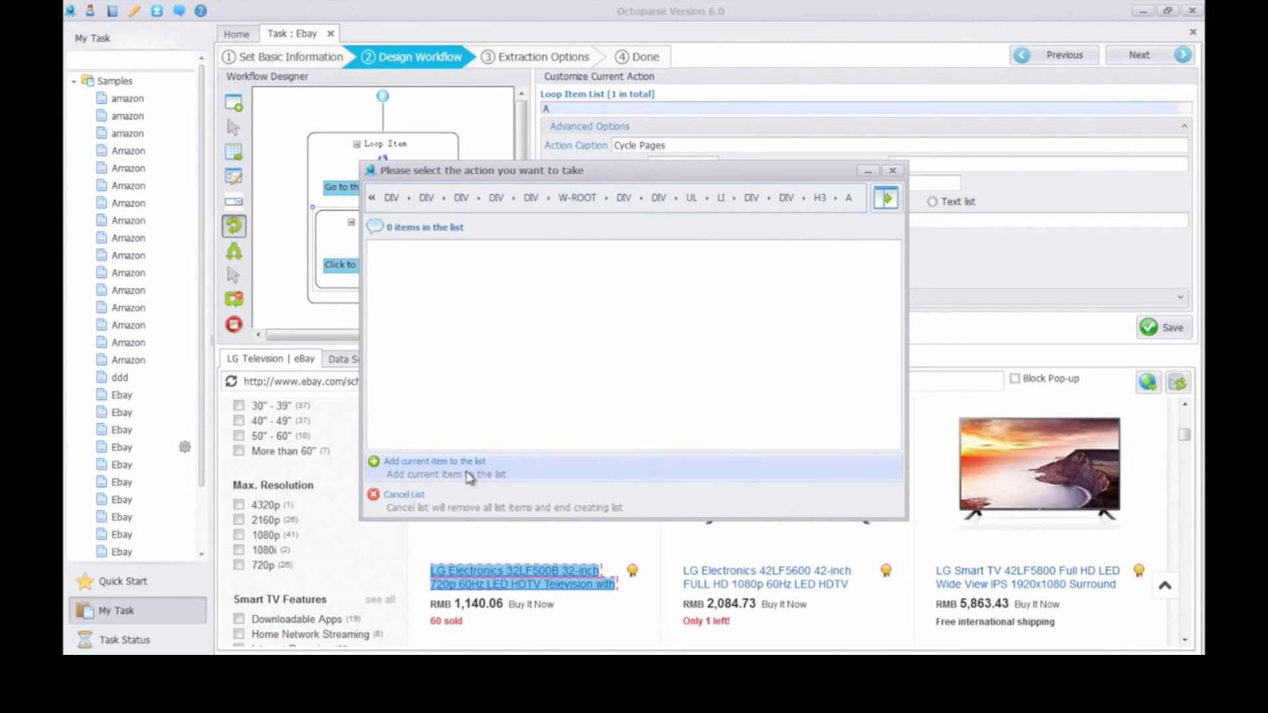
{"action": "left_click", "coordinate": [473, 475]}
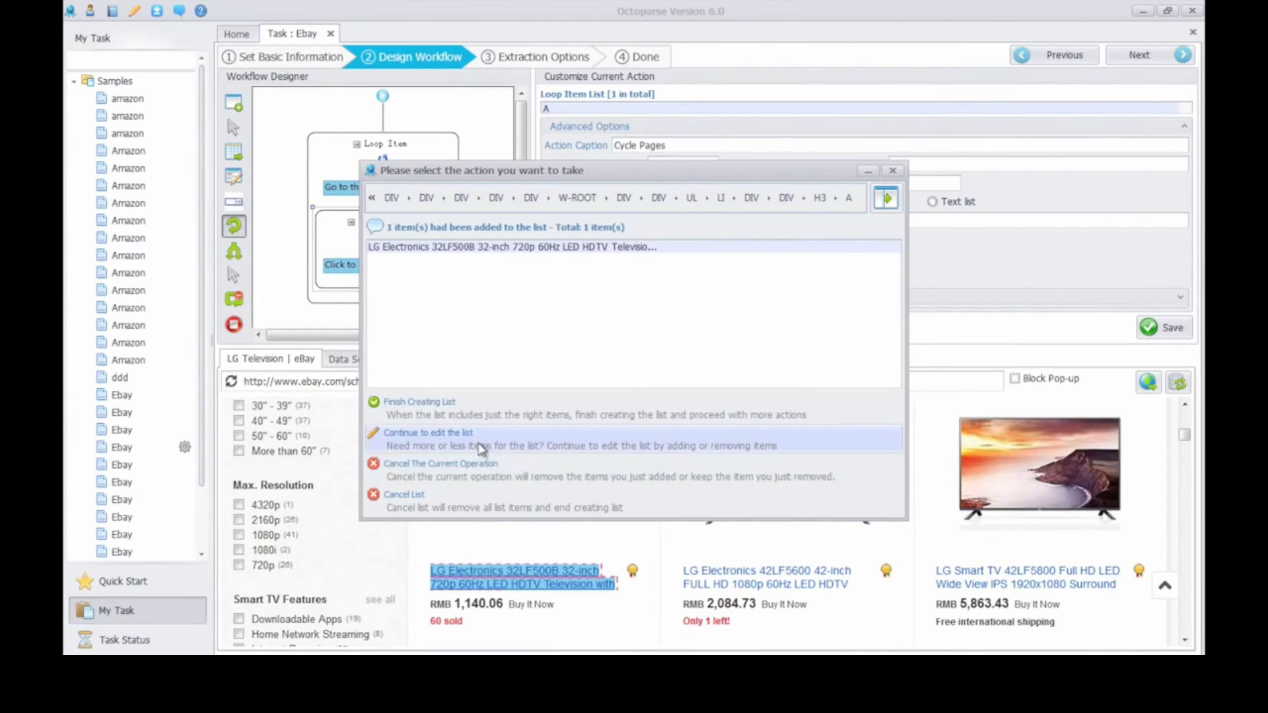
{"action": "left_click", "coordinate": [483, 441]}
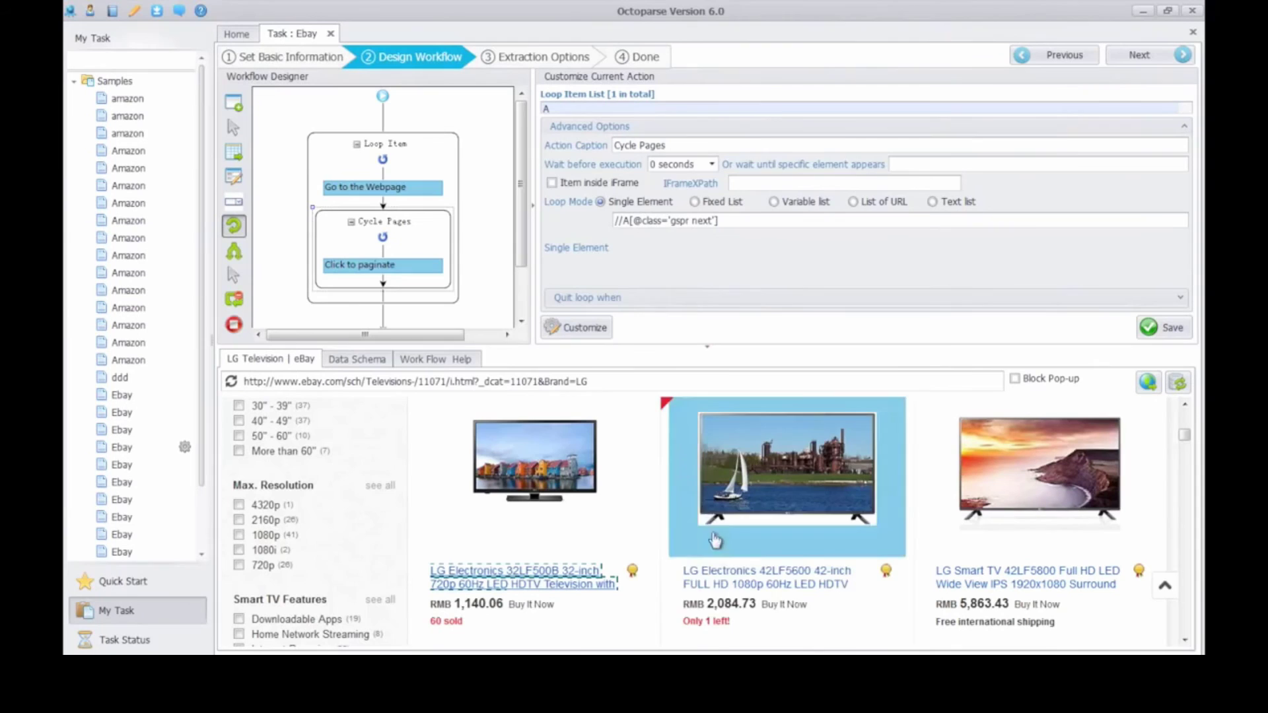
{"action": "left_click", "coordinate": [722, 572]}
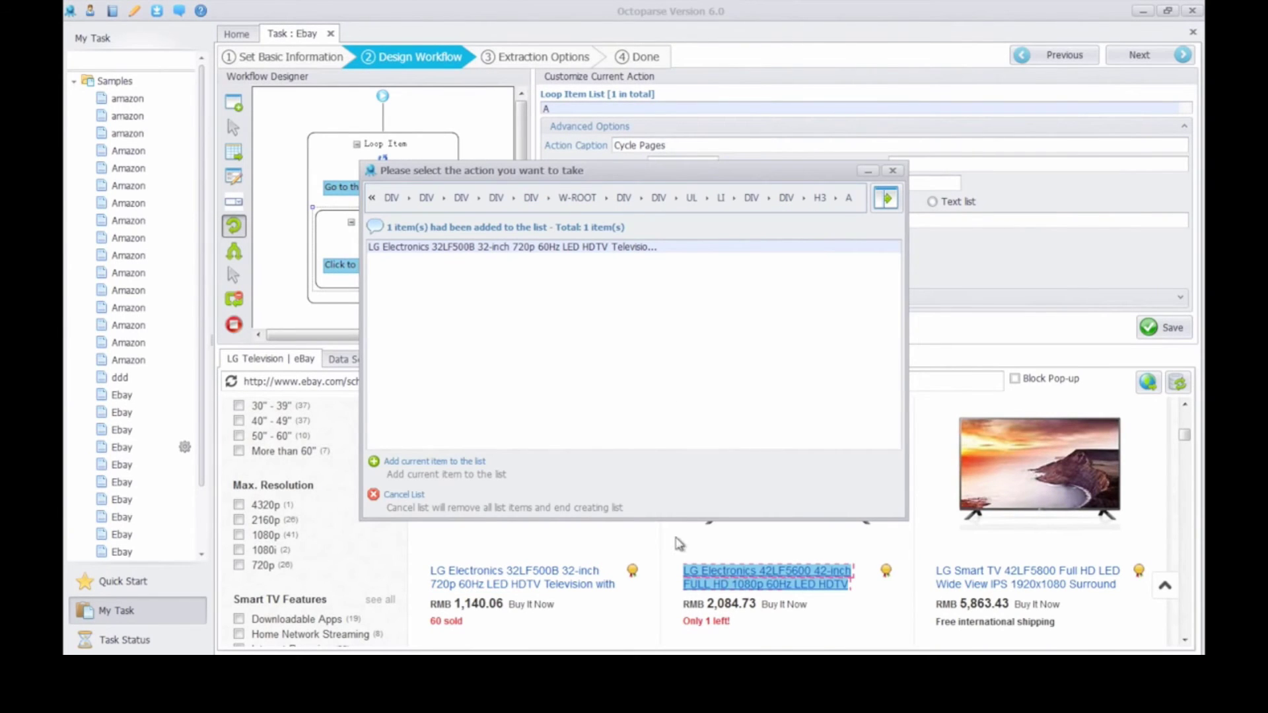
{"action": "left_click", "coordinate": [488, 463]}
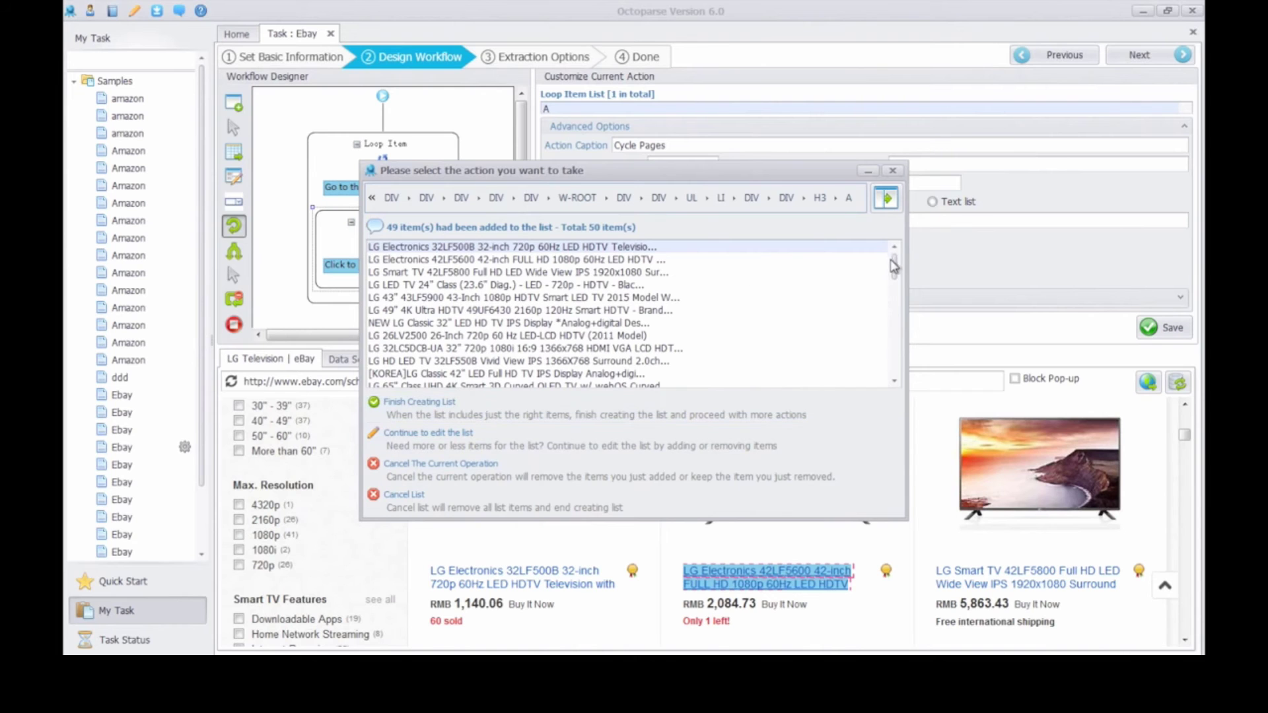
{"action": "mouse_move", "coordinate": [895, 263]}
{"action": "left_mouse_down"}
{"action": "mouse_move", "coordinate": [890, 343]}
{"action": "mouse_move", "coordinate": [893, 264]}
{"action": "left_mouse_up"}
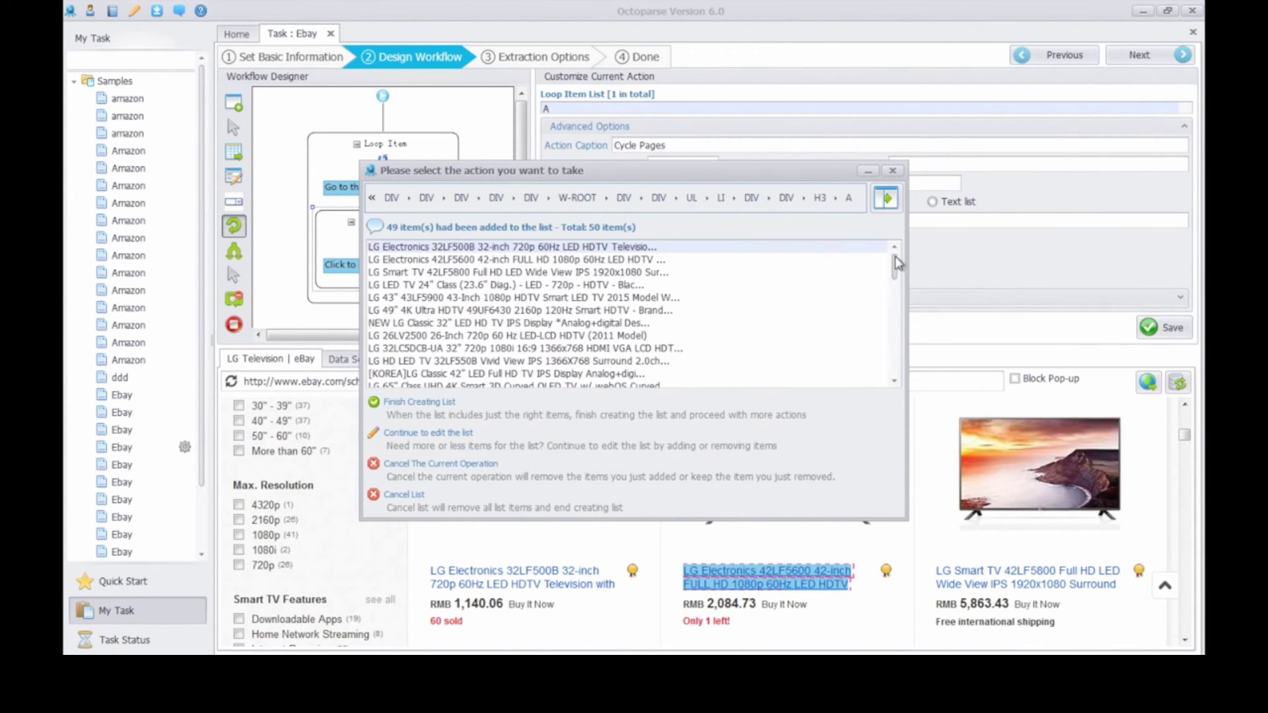
{"action": "left_click", "coordinate": [449, 411]}
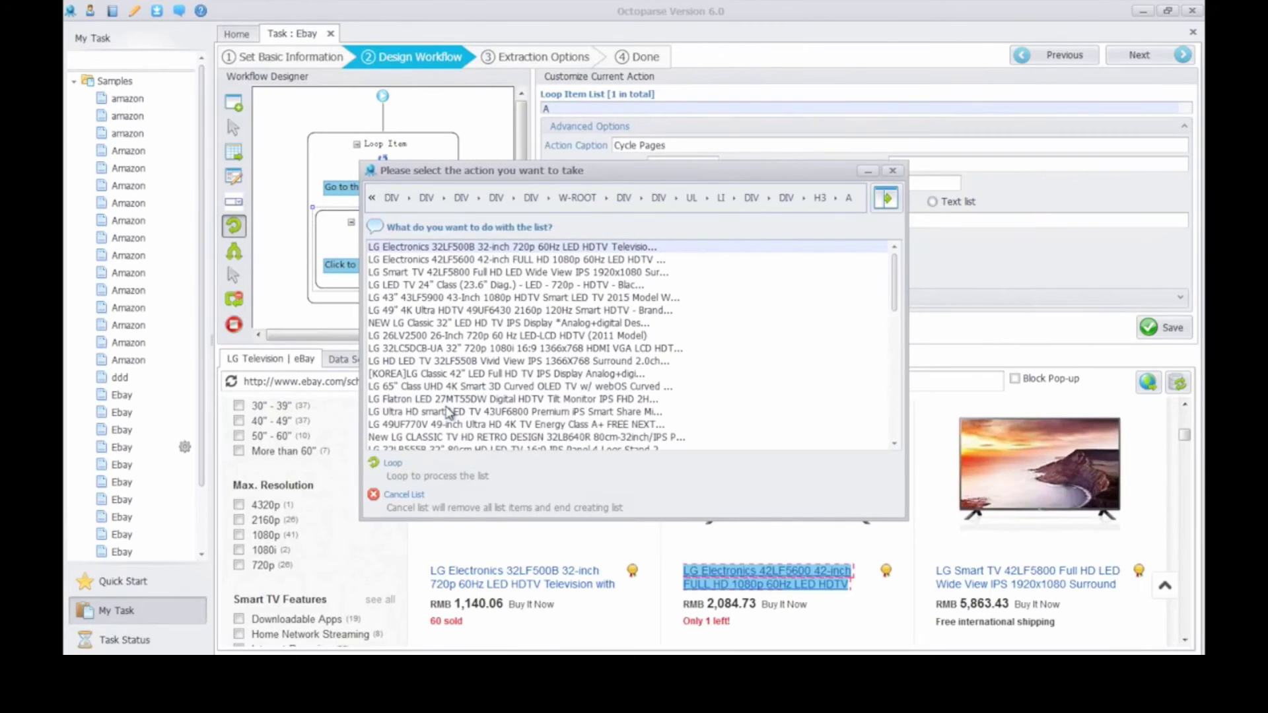
{"action": "left_click", "coordinate": [395, 464]}
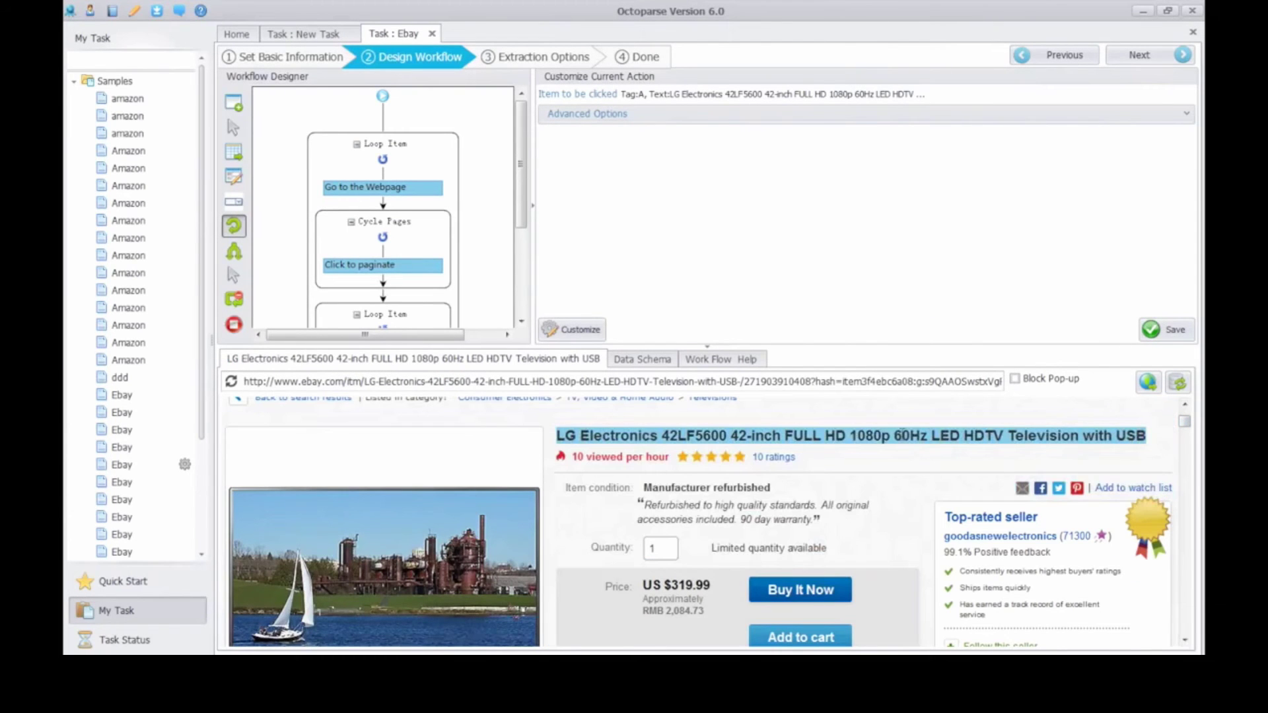
Extract the product title, condition 'Manufacturer refurbished' and price 'US $319.99' as text fields
{"action": "left_click", "coordinate": [862, 435]}
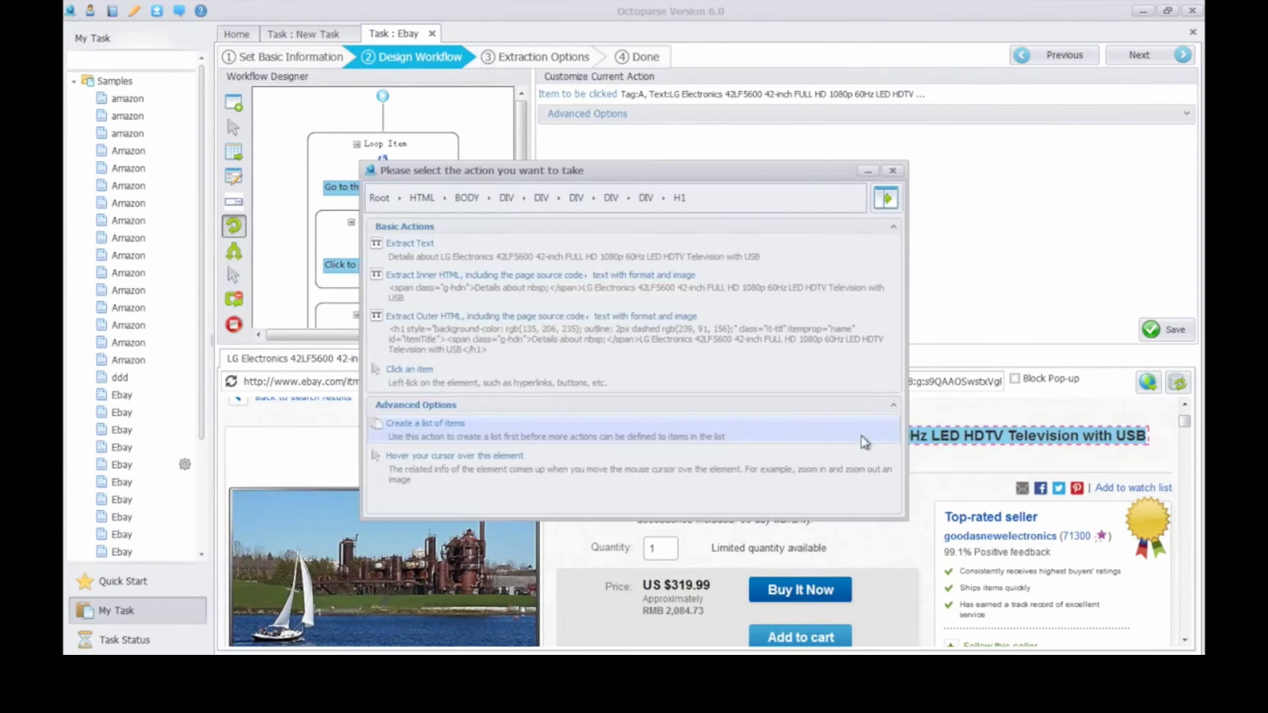
{"action": "left_click", "coordinate": [593, 257]}
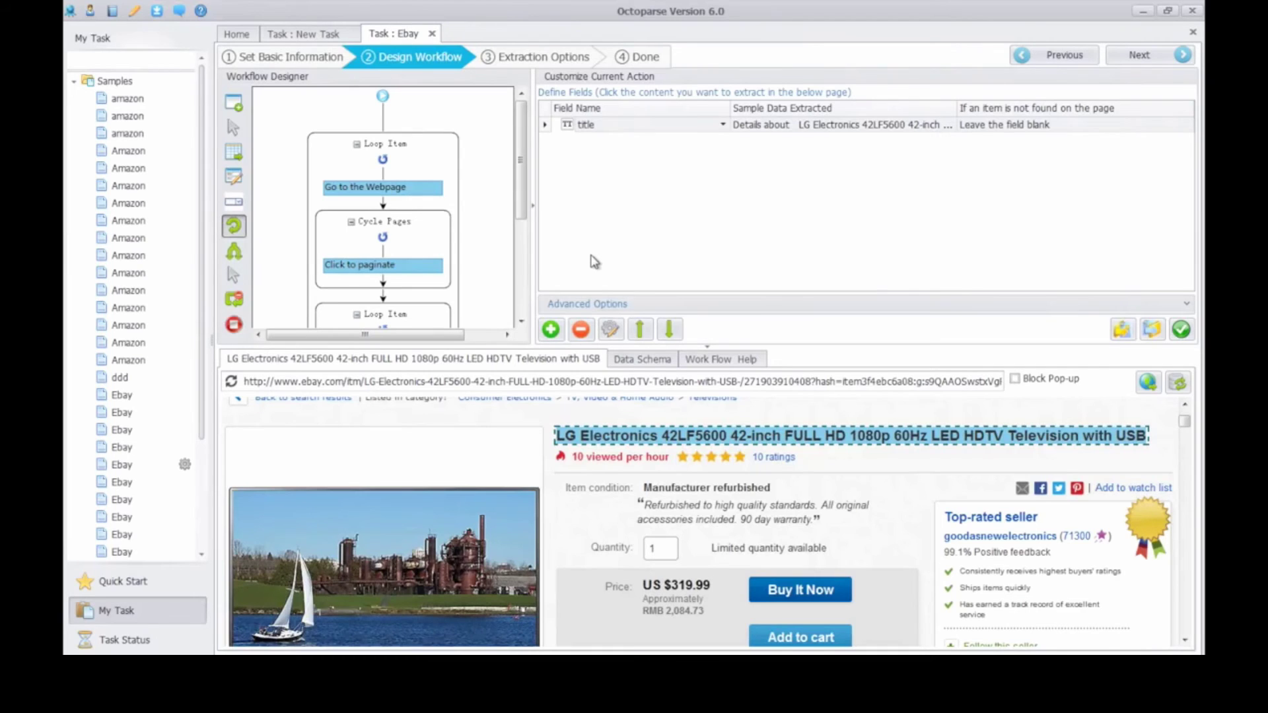
{"action": "left_click", "coordinate": [766, 487]}
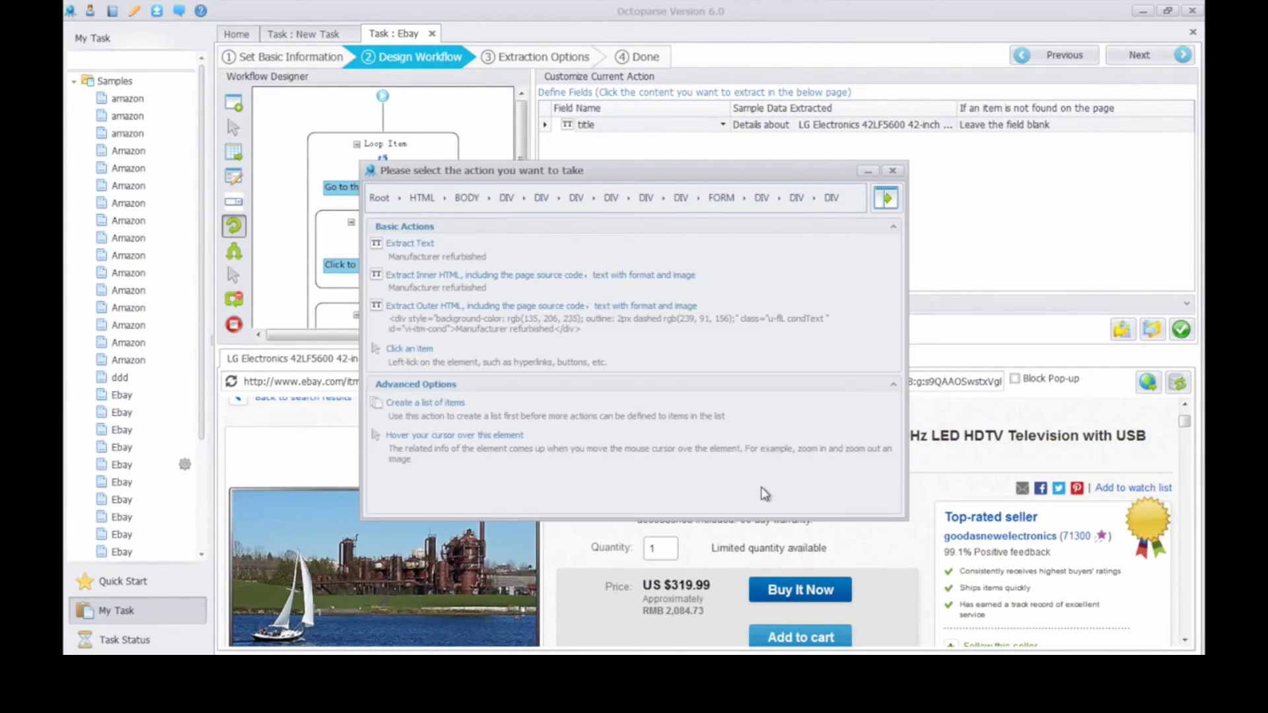
{"action": "left_click", "coordinate": [628, 255]}
{"action": "left_click", "coordinate": [695, 588]}
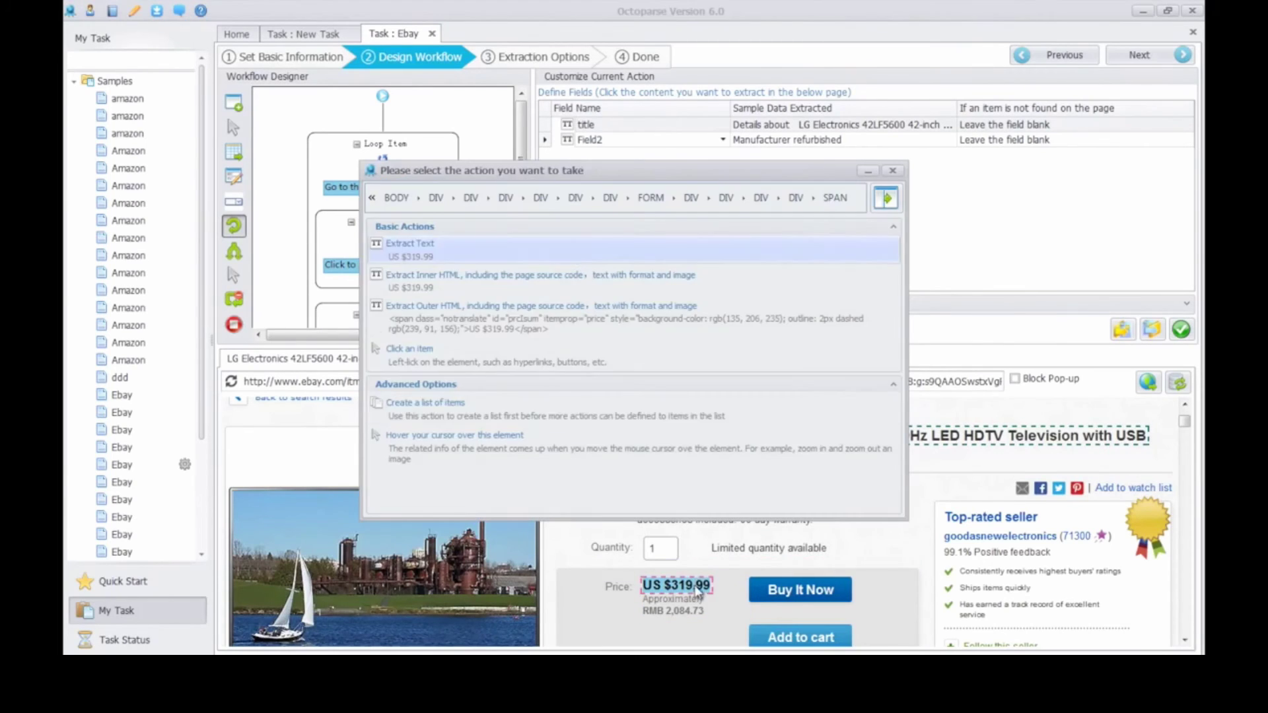
{"action": "left_click", "coordinate": [575, 255]}
Rename Field2 to 'condition' and Field3 to 'price'
{"action": "left_click", "coordinate": [637, 140]}
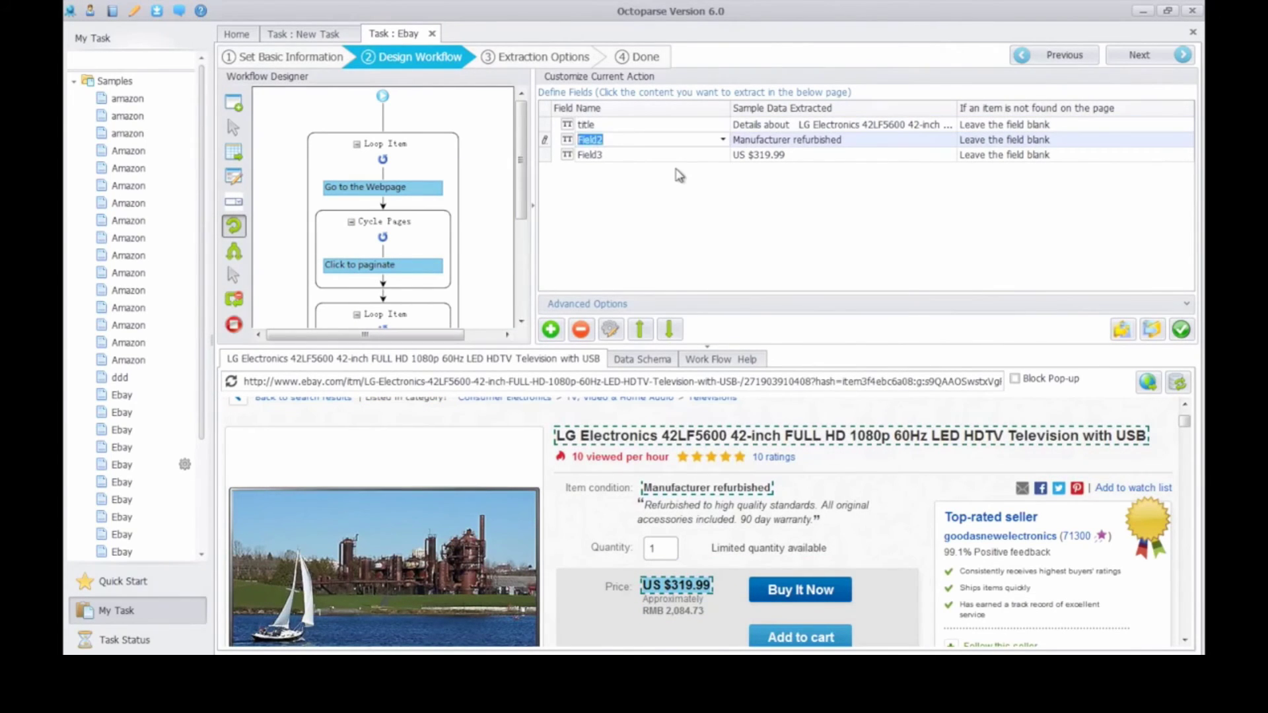
{"action": "type", "text": "condition"}
{"action": "left_click", "coordinate": [575, 156]}
{"action": "type", "text": "price"}
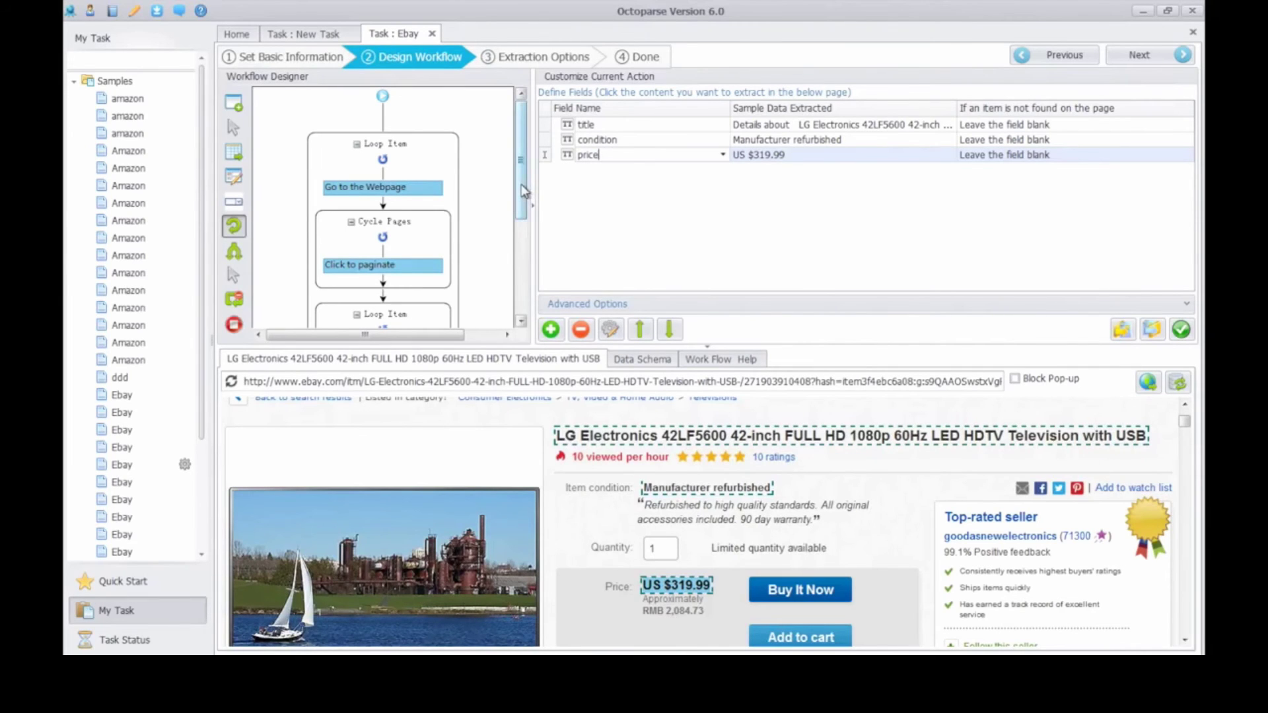
Move the Loop Item box inside Cycle Pages, above the Click to paginate action
{"action": "left_click_drag", "start_coordinate": [525, 191], "coordinate": [527, 247]}
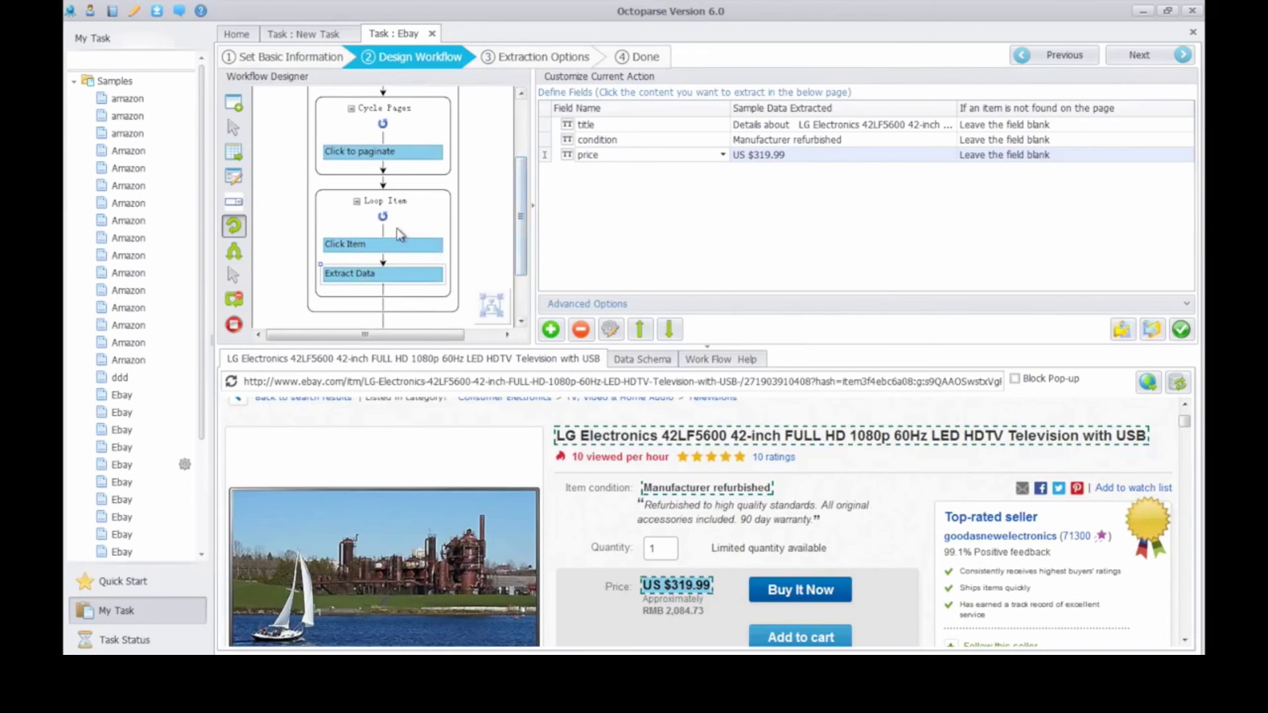
{"action": "left_click_drag", "start_coordinate": [385, 200], "coordinate": [390, 139]}
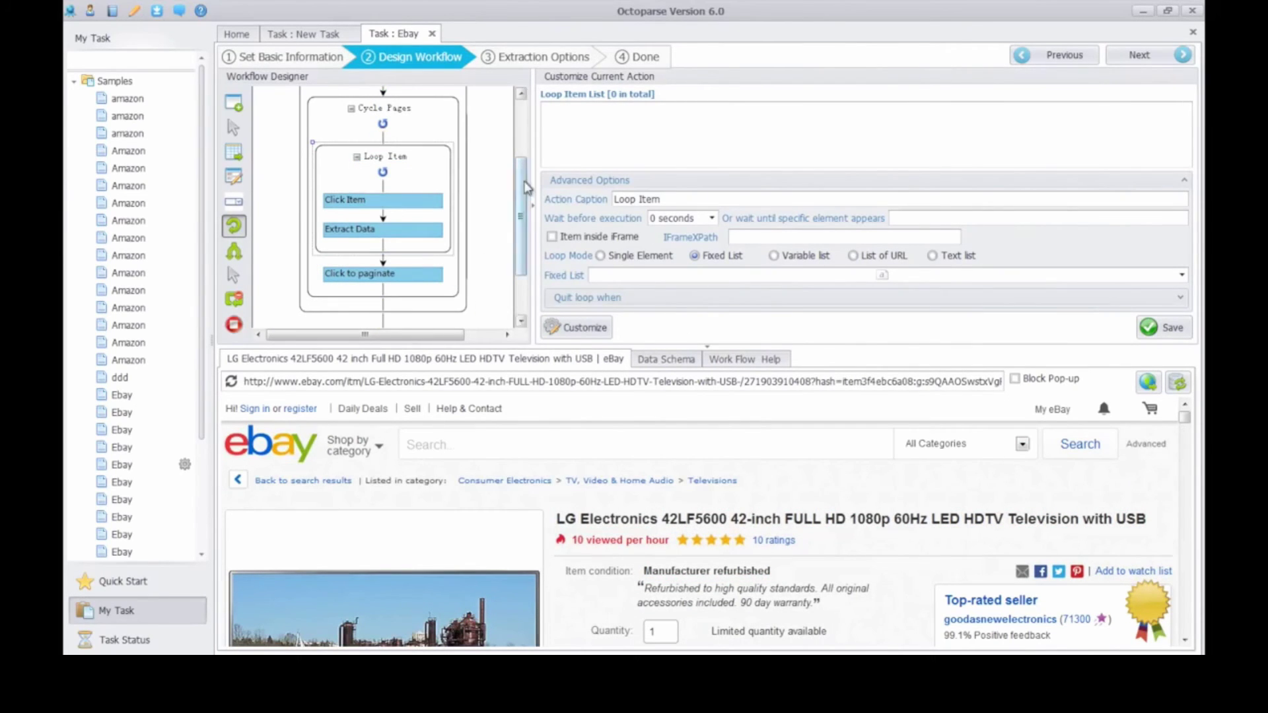
{"action": "left_click_drag", "start_coordinate": [526, 183], "coordinate": [533, 218]}
Save the workflow, advance through Extraction Options to Done, and start Local Extraction
{"action": "left_click", "coordinate": [1179, 333]}
{"action": "left_click", "coordinate": [1150, 55]}
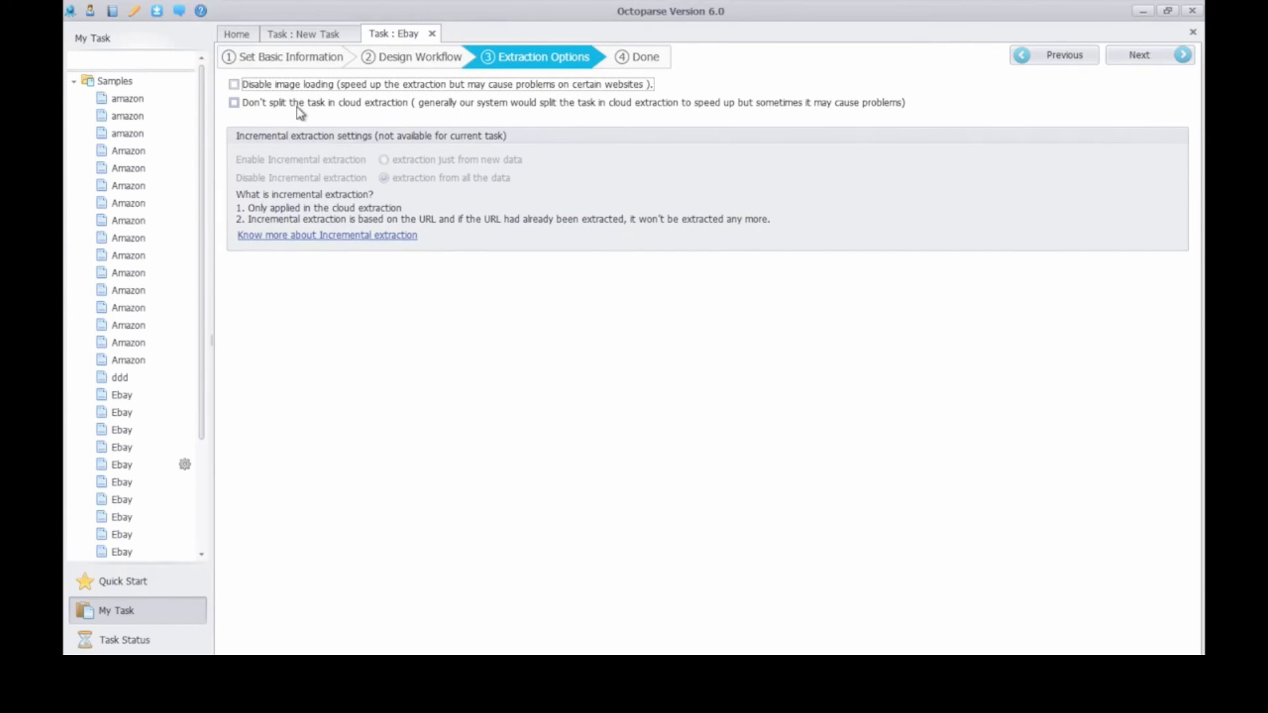
{"action": "left_click", "coordinate": [1157, 61]}
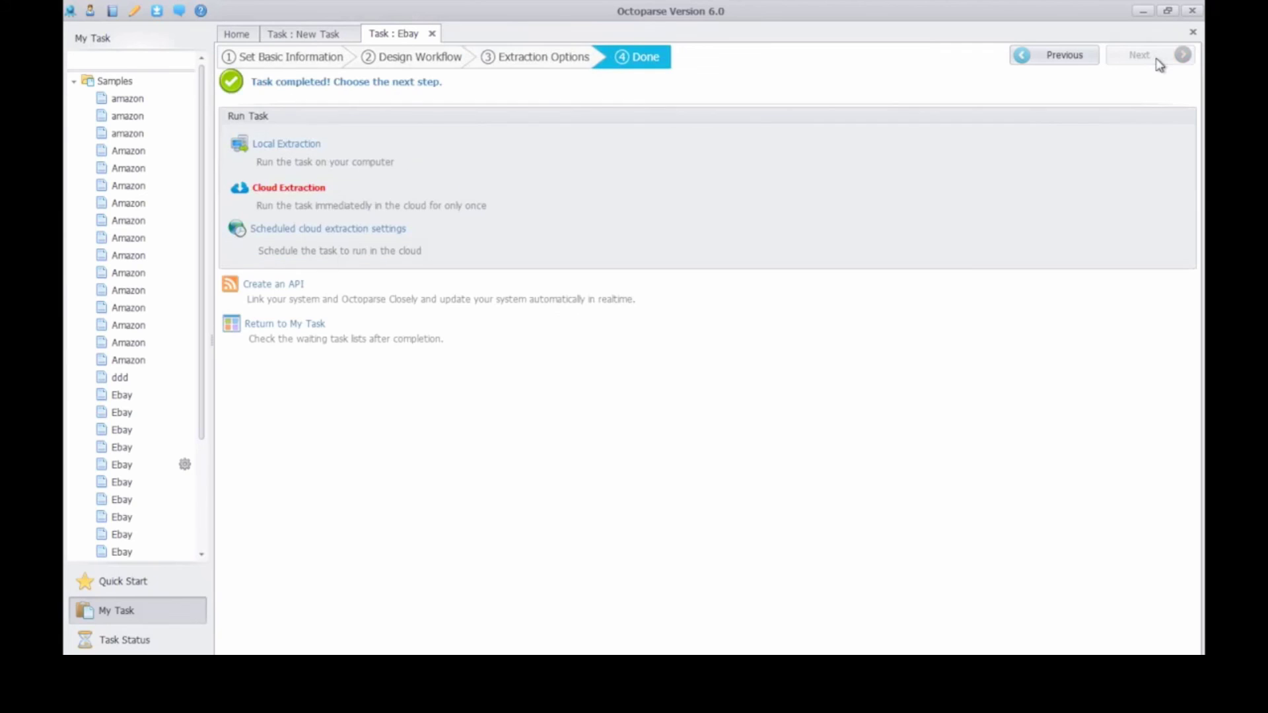
{"action": "left_click", "coordinate": [287, 157]}
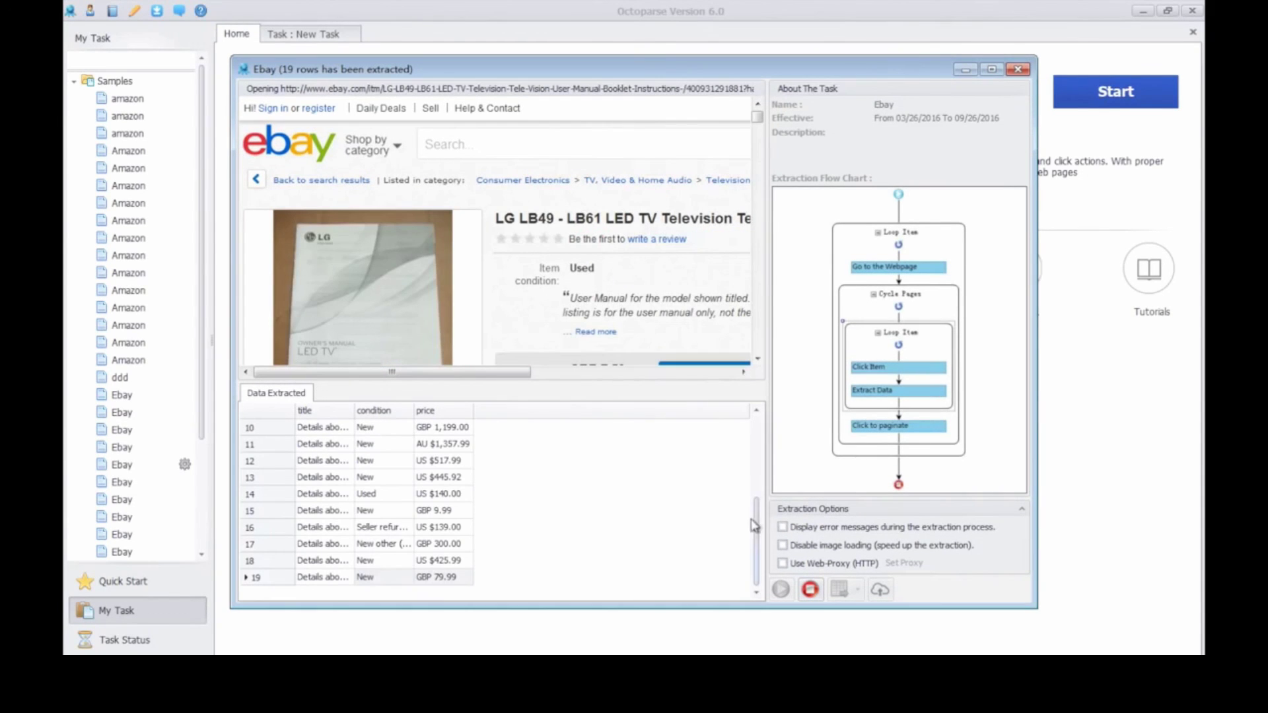
Dismiss the Extraction completed message and export the 19 rows to Excel (2007)
{"action": "left_click_drag", "start_coordinate": [756, 545], "coordinate": [764, 469]}
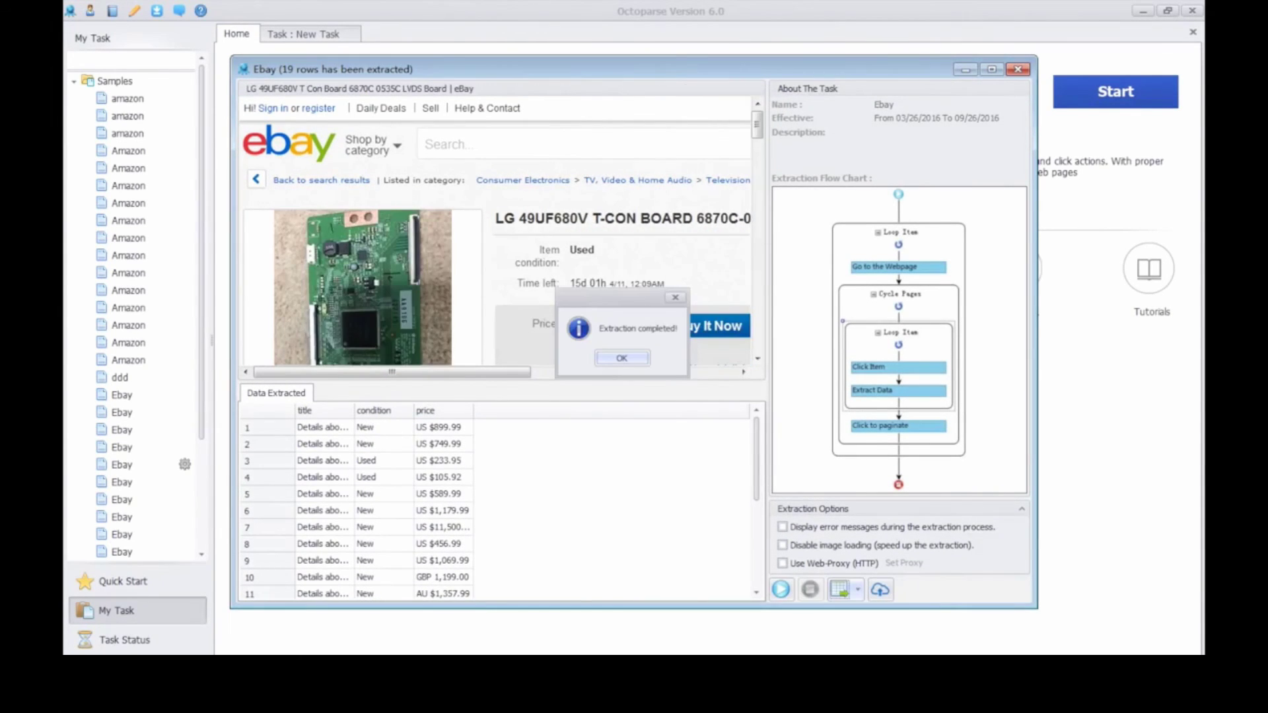
{"action": "left_click", "coordinate": [634, 360]}
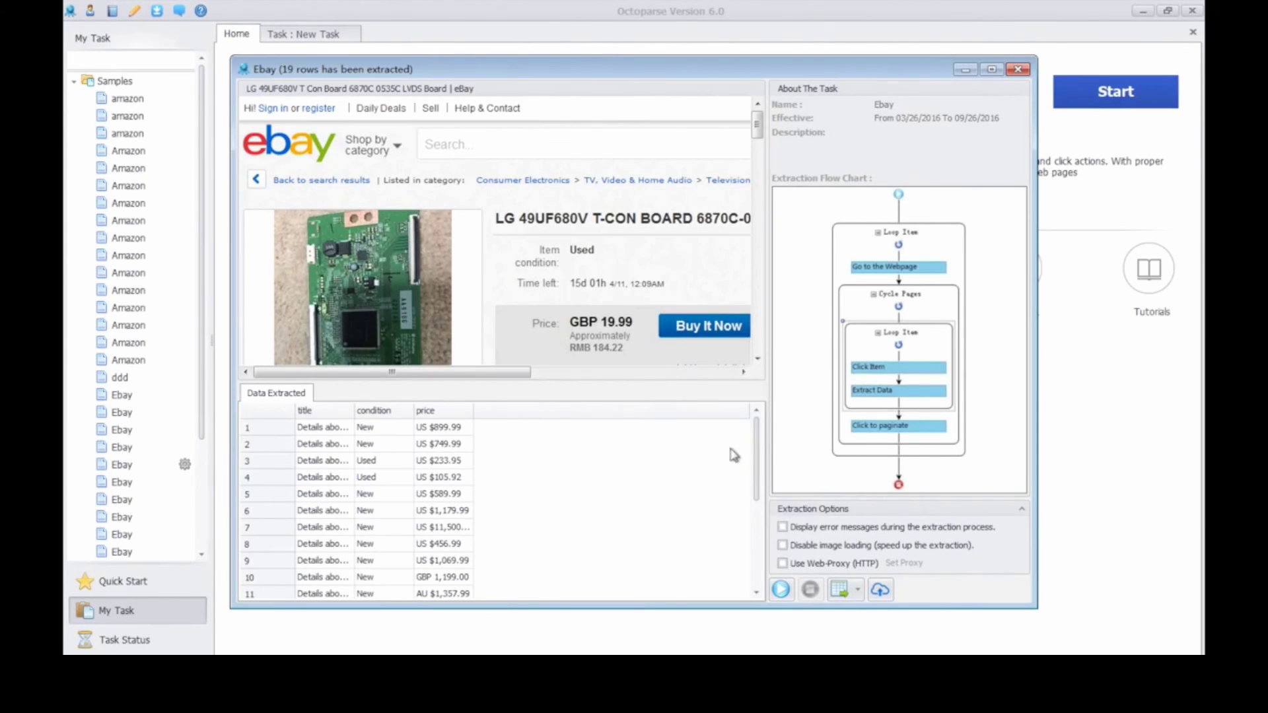
{"action": "left_click", "coordinate": [857, 592]}
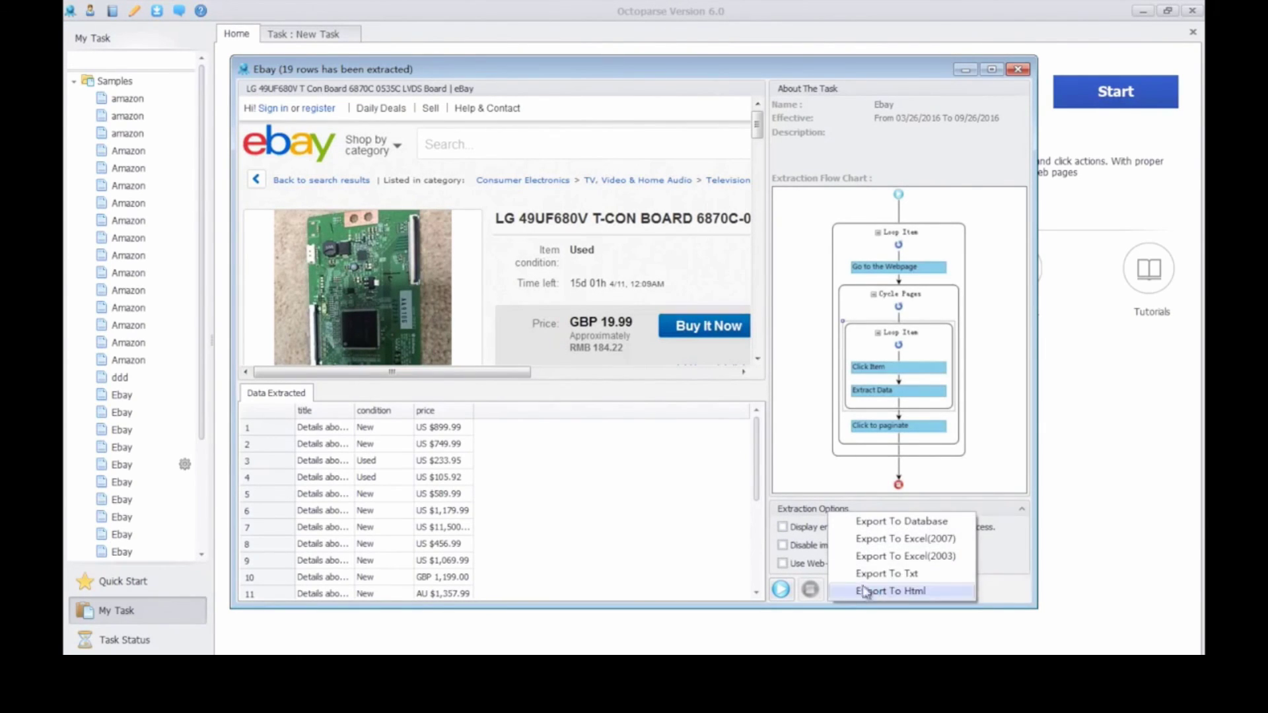
{"action": "left_click", "coordinate": [953, 540]}
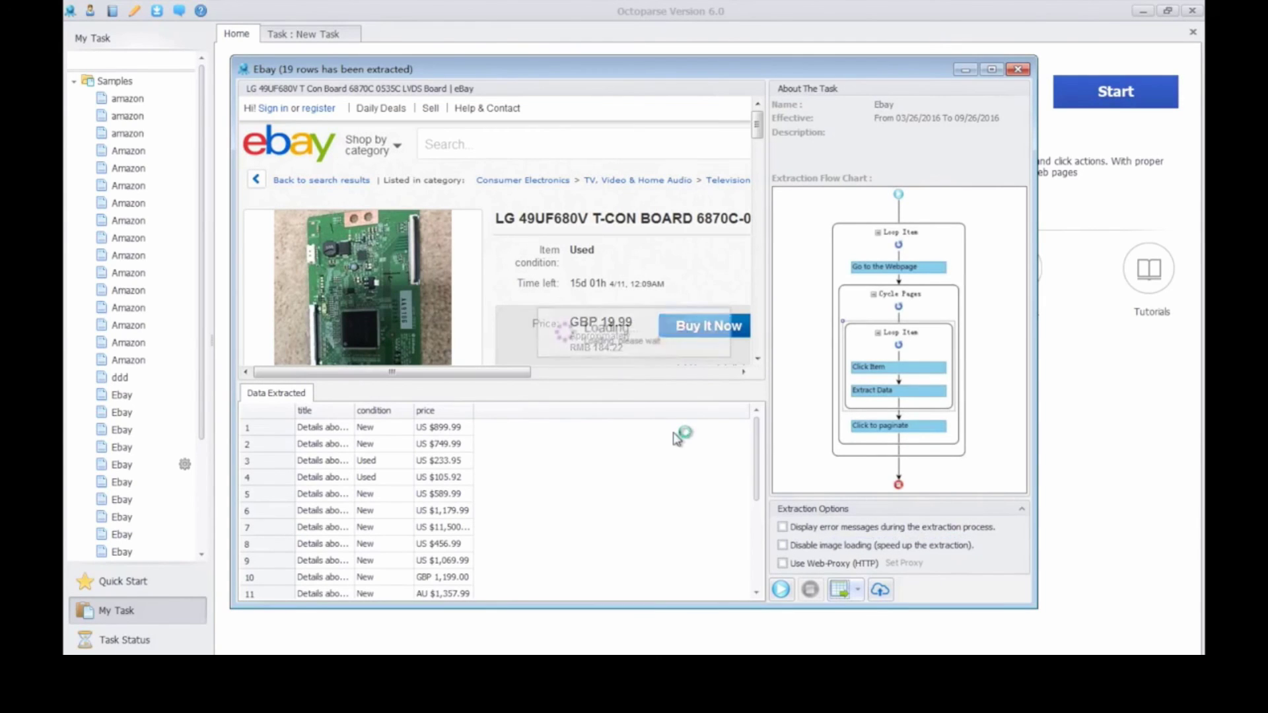